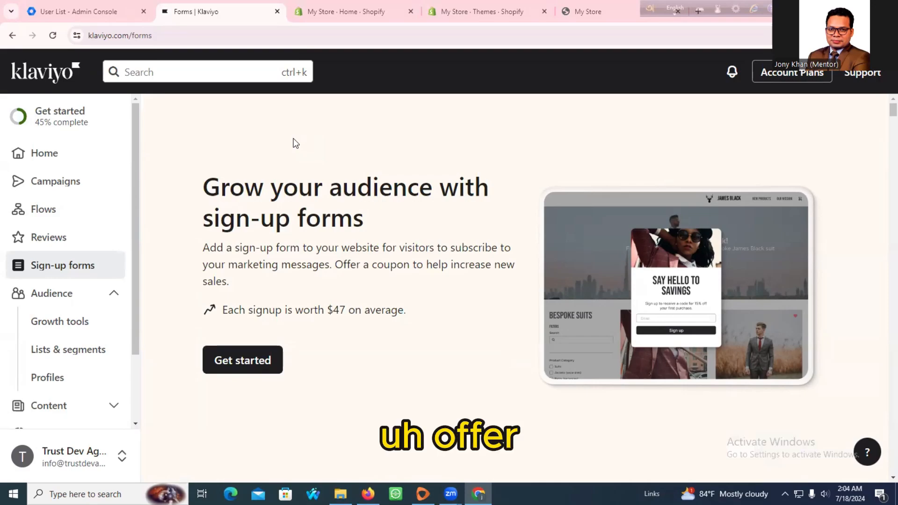
# Step: Browse the sign-up form templates for a suitable discount popup
pyautogui.scroll(-3, 282, 140)
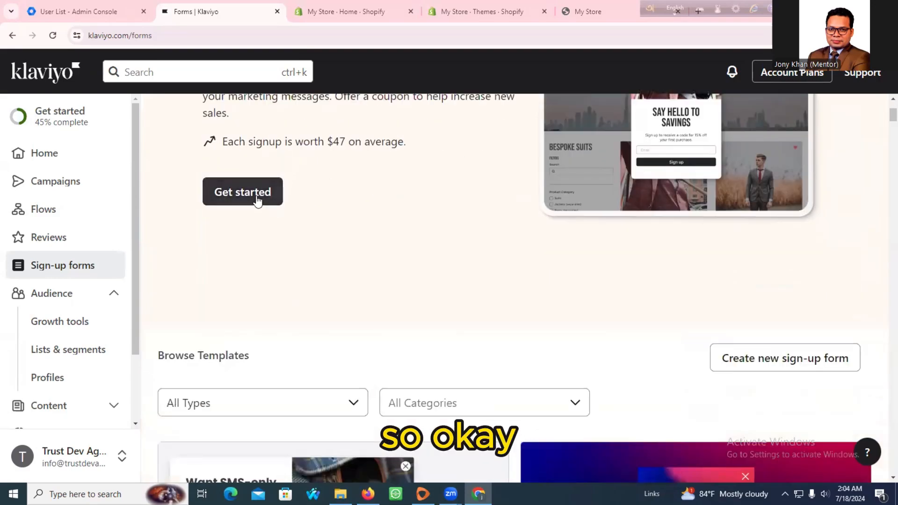
pyautogui.scroll(-5, 267, 191)
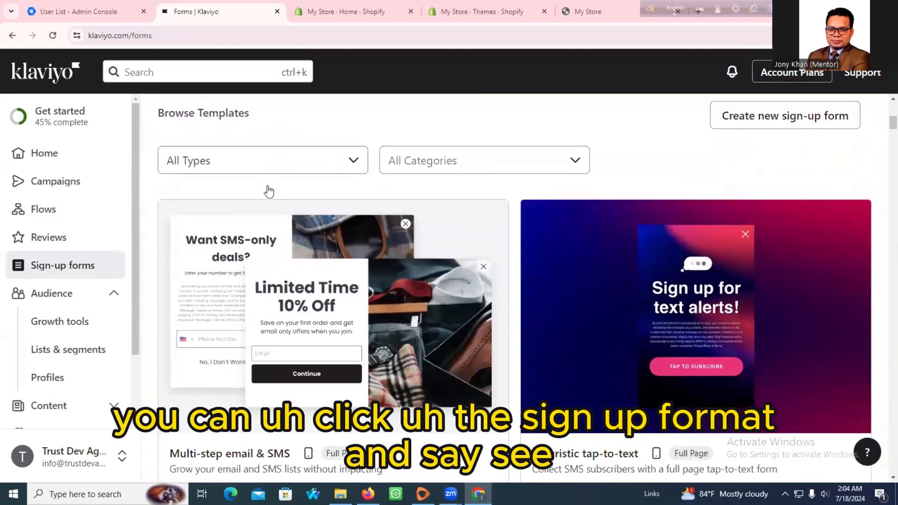
pyautogui.scroll(4, 243, 185)
pyautogui.scroll(-6, 166, 226)
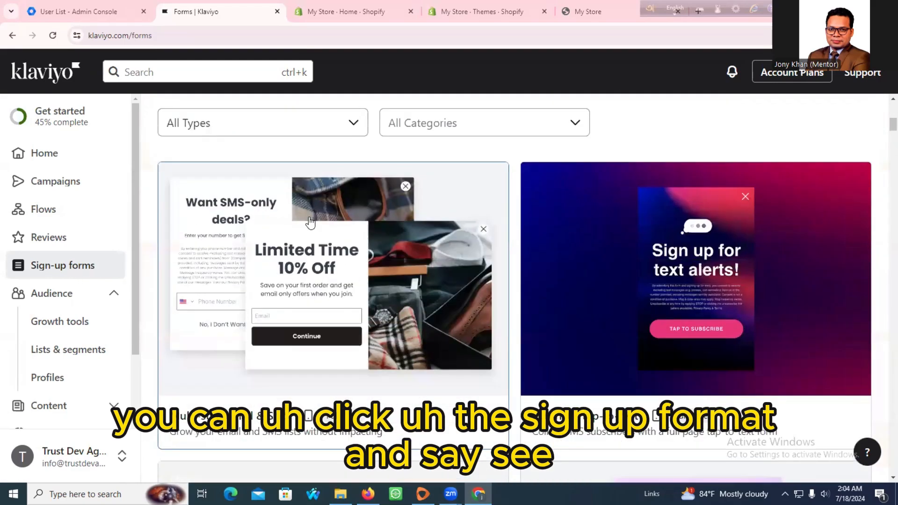
pyautogui.scroll(-10, 317, 208)
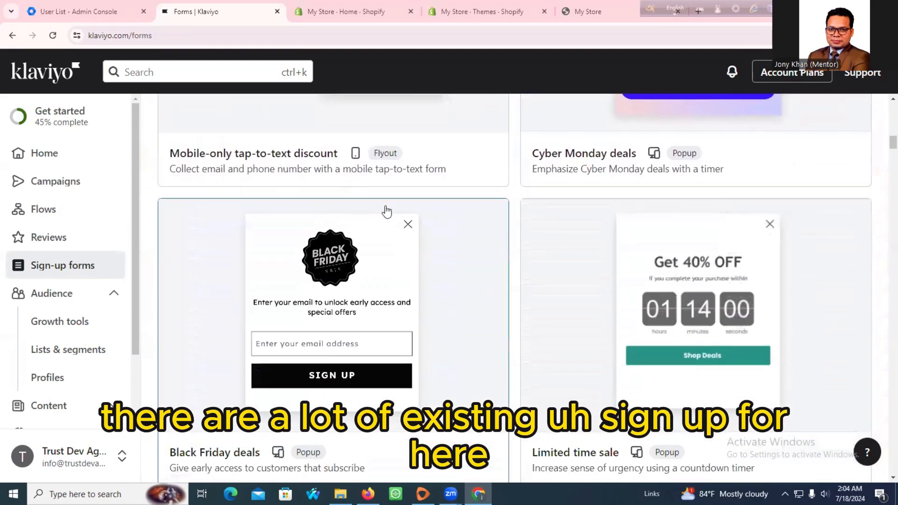
pyautogui.scroll(-10, 477, 224)
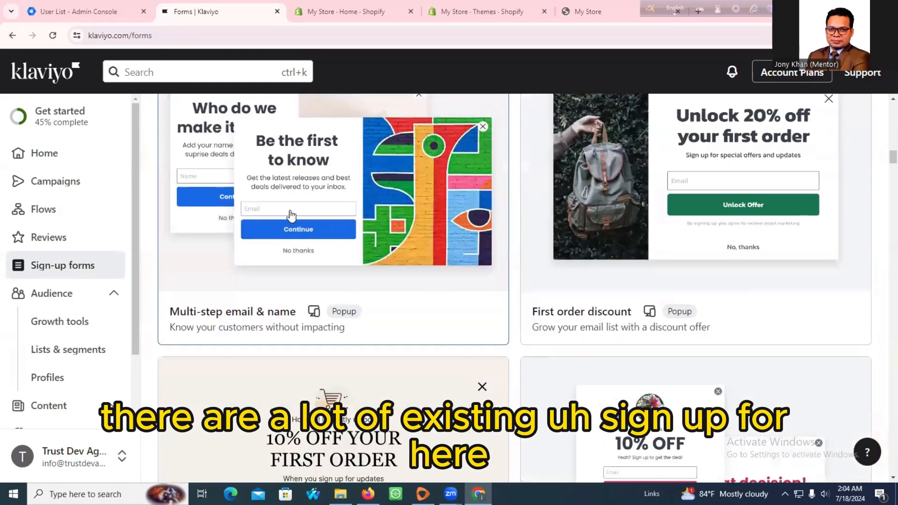
pyautogui.scroll(-10, 472, 212)
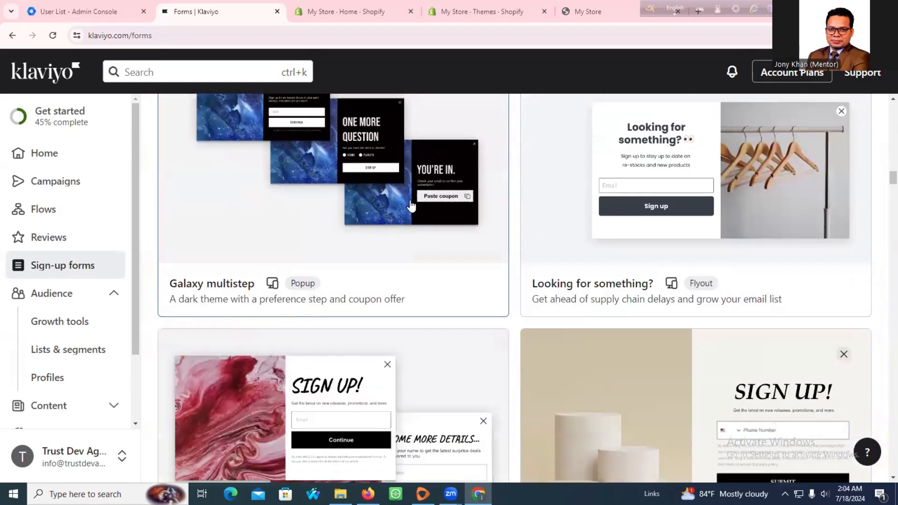
pyautogui.scroll(-8, 382, 199)
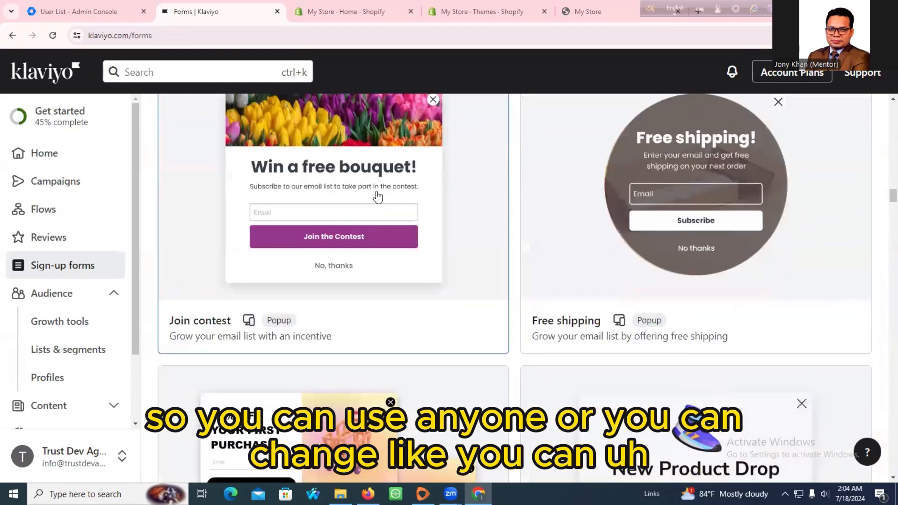
pyautogui.scroll(-2, 378, 199)
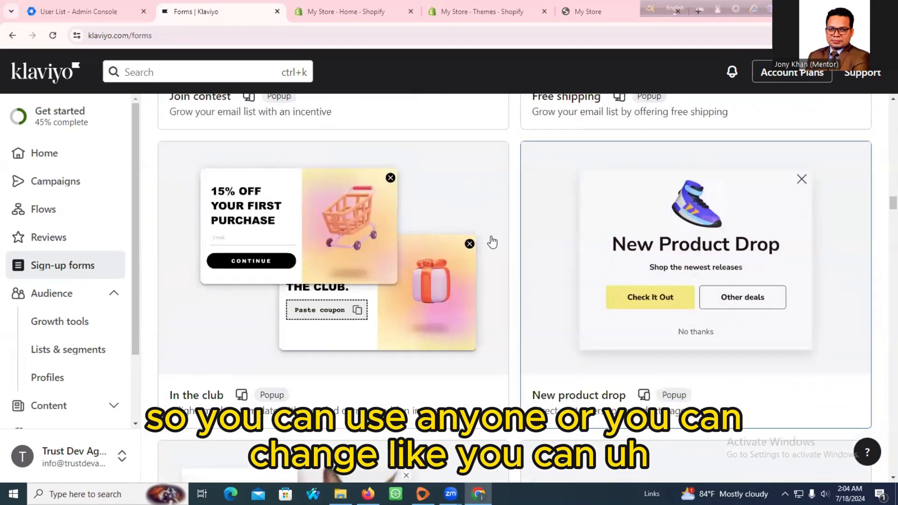
pyautogui.scroll(-2, 371, 242)
pyautogui.scroll(3, 357, 257)
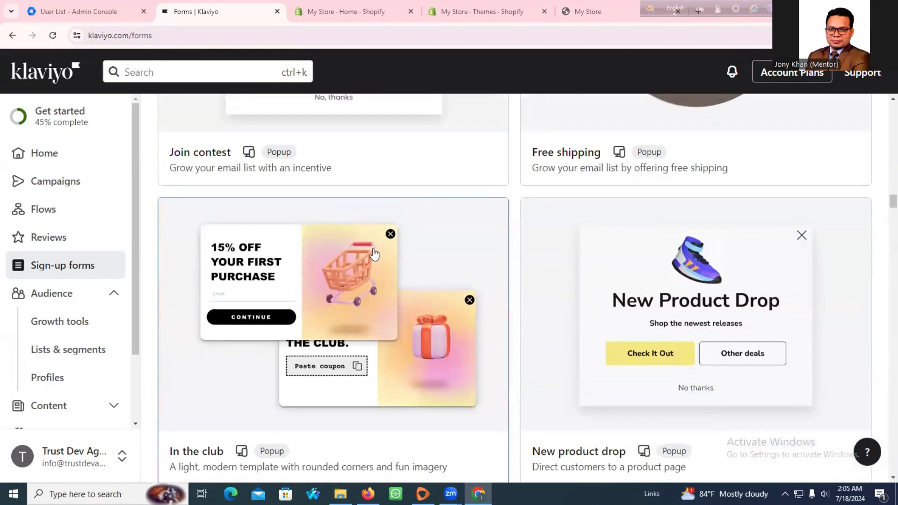
pyautogui.scroll(-3, 351, 260)
pyautogui.scroll(-5, 347, 263)
pyautogui.scroll(2, 251, 262)
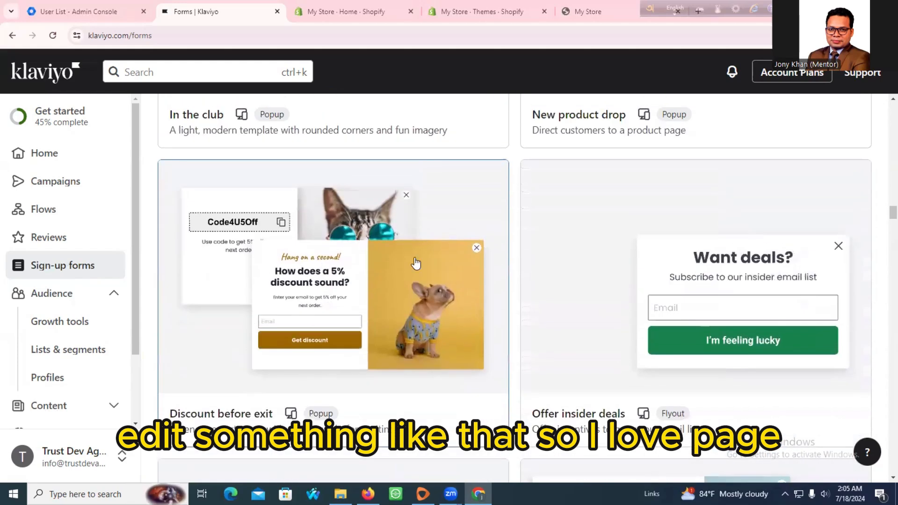
# Step: Create a form from the Discount before exit template, using Newsletter as the email subscriber list
pyautogui.click(329, 210)
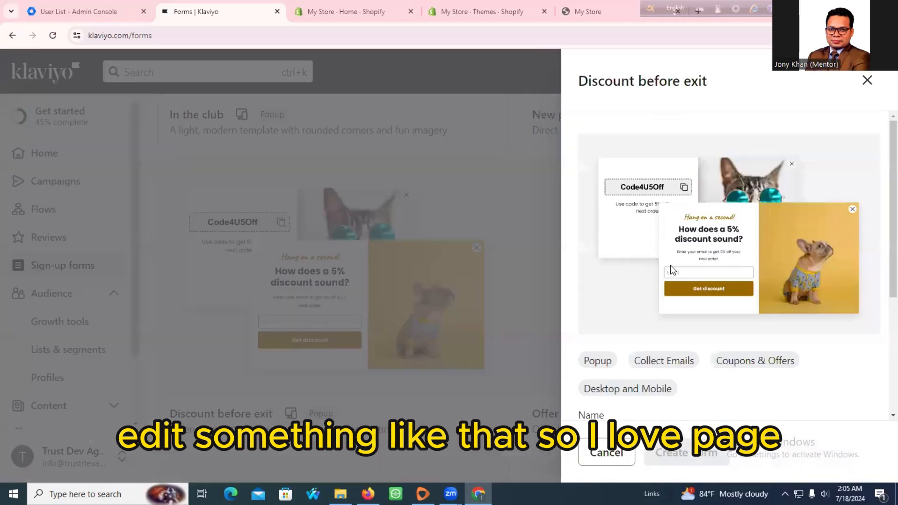
pyautogui.scroll(-4, 638, 350)
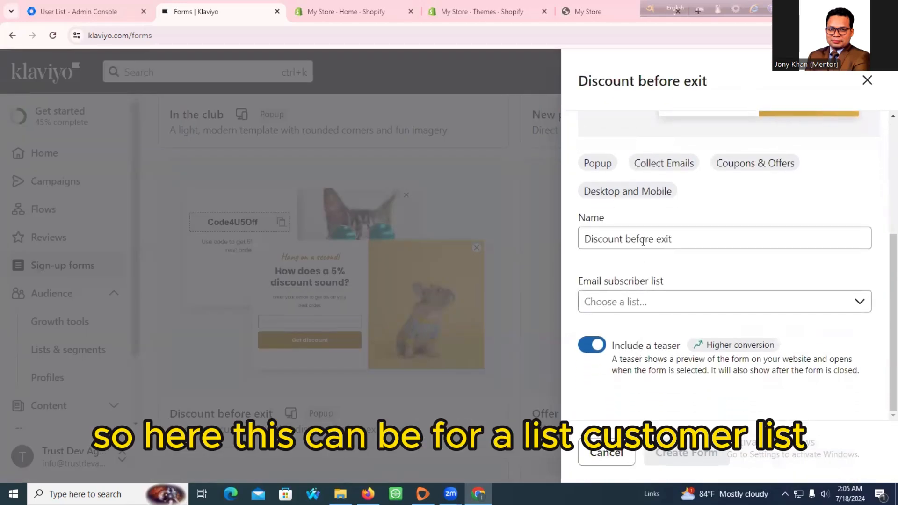
pyautogui.click(643, 241)
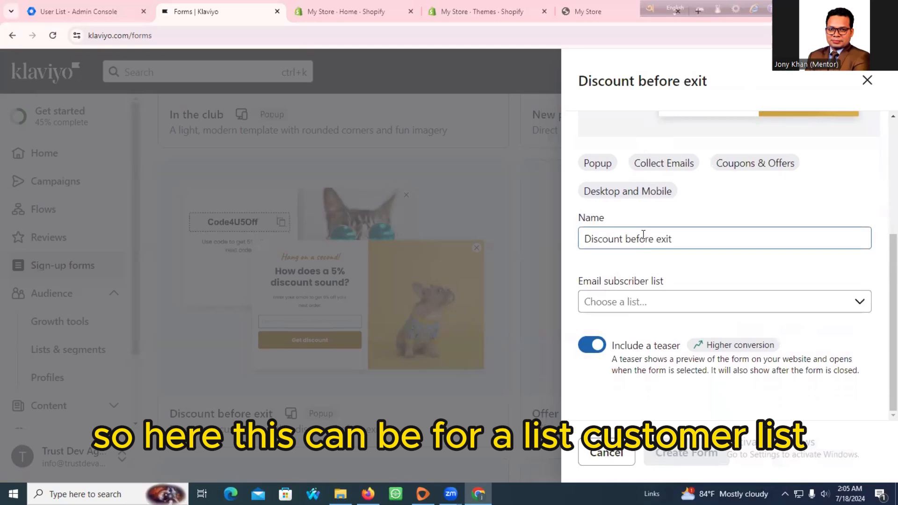
pyautogui.click(641, 302)
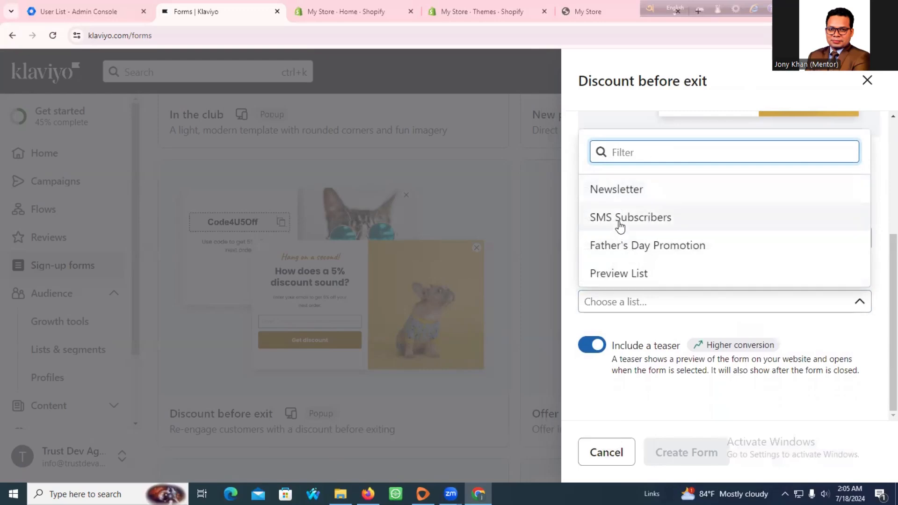
pyautogui.click(625, 193)
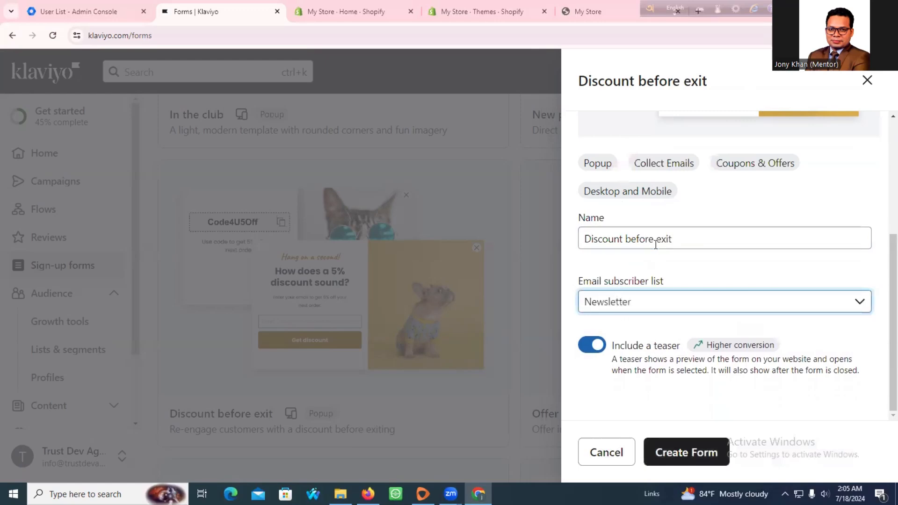
pyautogui.scroll(1, 656, 244)
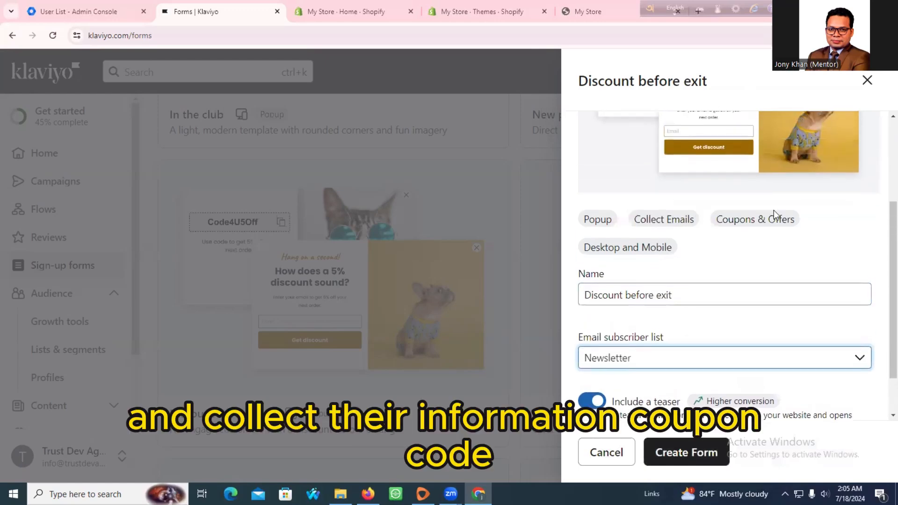
pyautogui.click(696, 463)
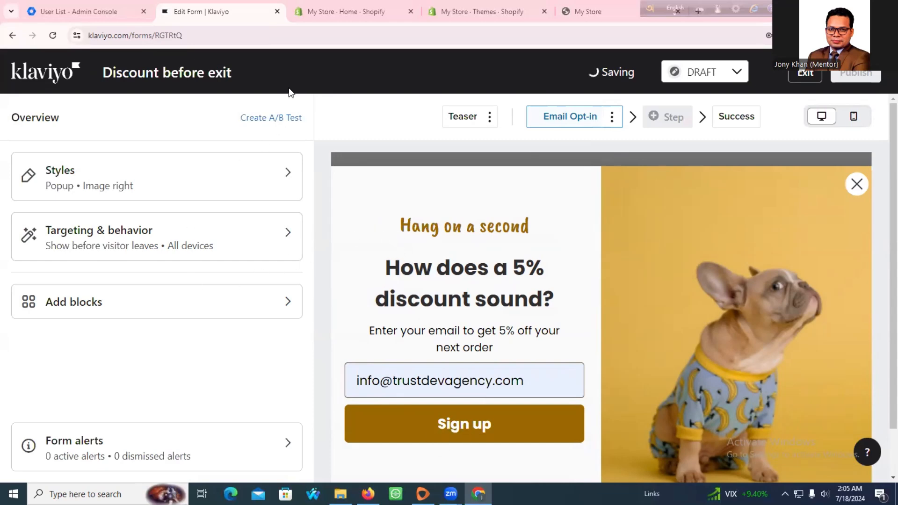
# Step: Reload the form editor page, accepting that unsaved changes may be lost
pyautogui.click(53, 35)
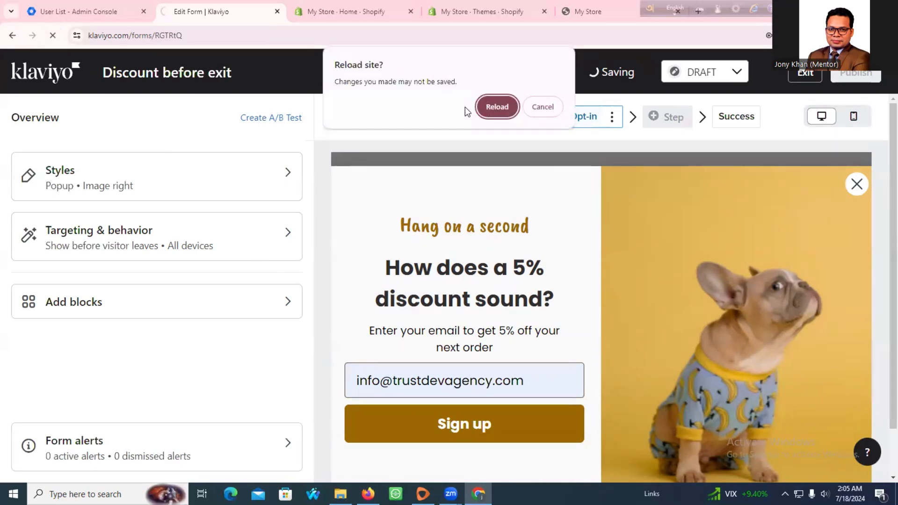
pyautogui.click(489, 102)
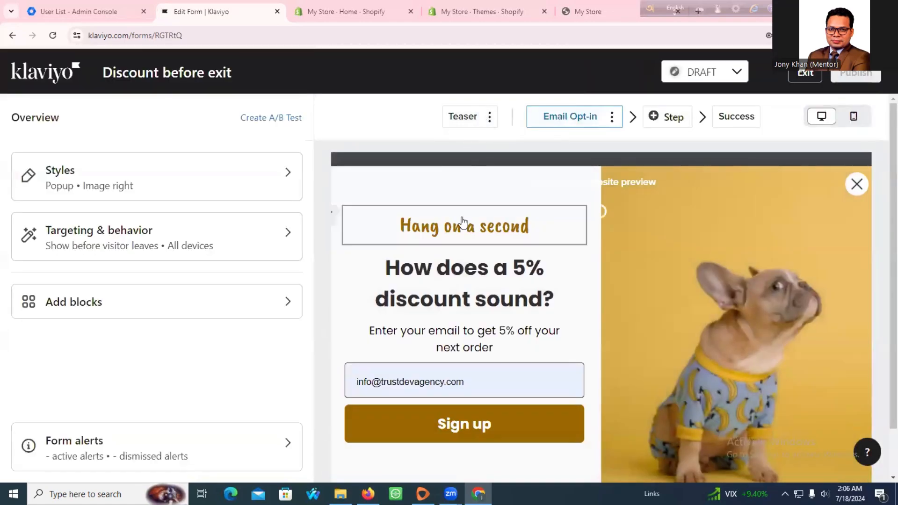
pyautogui.scroll(-1, 463, 225)
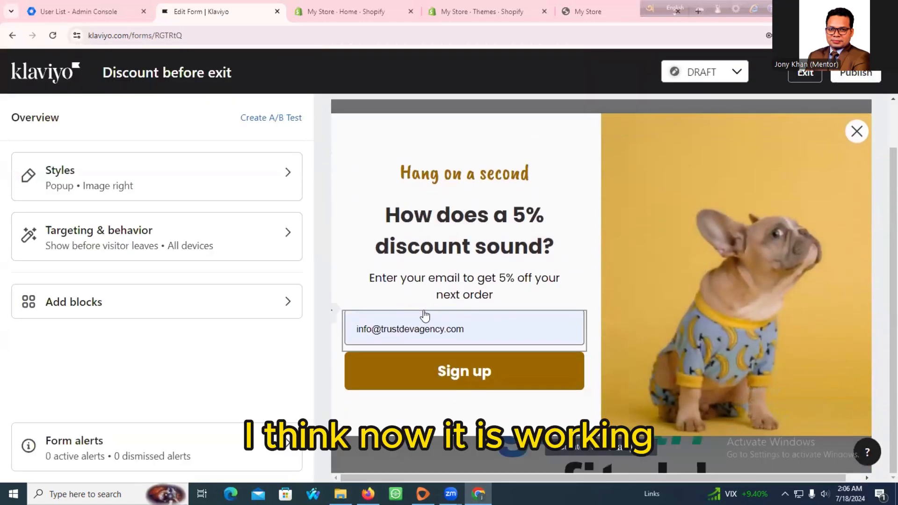
# Step: Change the discount to 10% in both the popup headline and the email prompt text below it
pyautogui.click(463, 232)
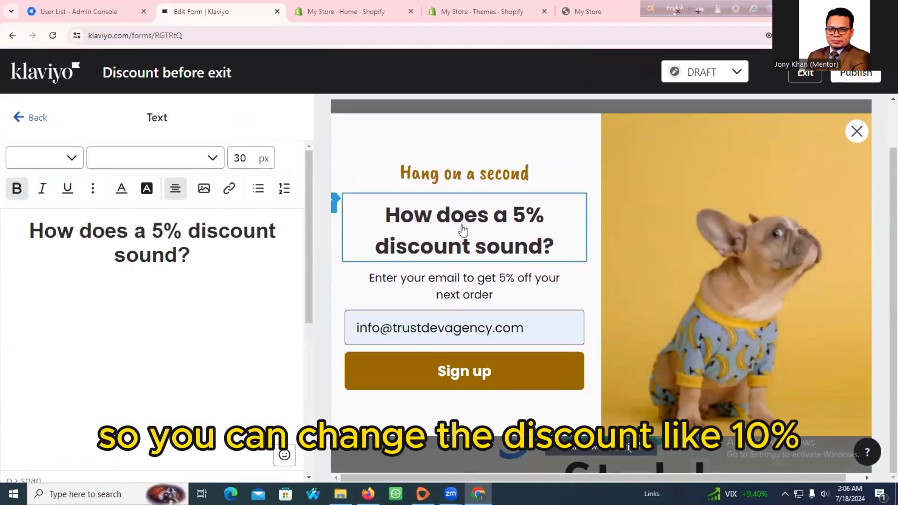
pyautogui.doubleClick(157, 232)
pyautogui.write('10')
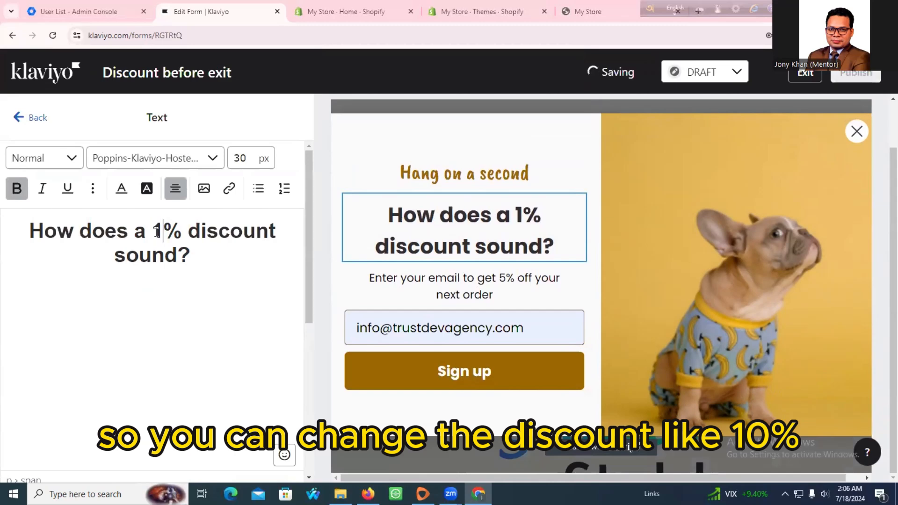
pyautogui.click(470, 279)
pyautogui.doubleClick(157, 226)
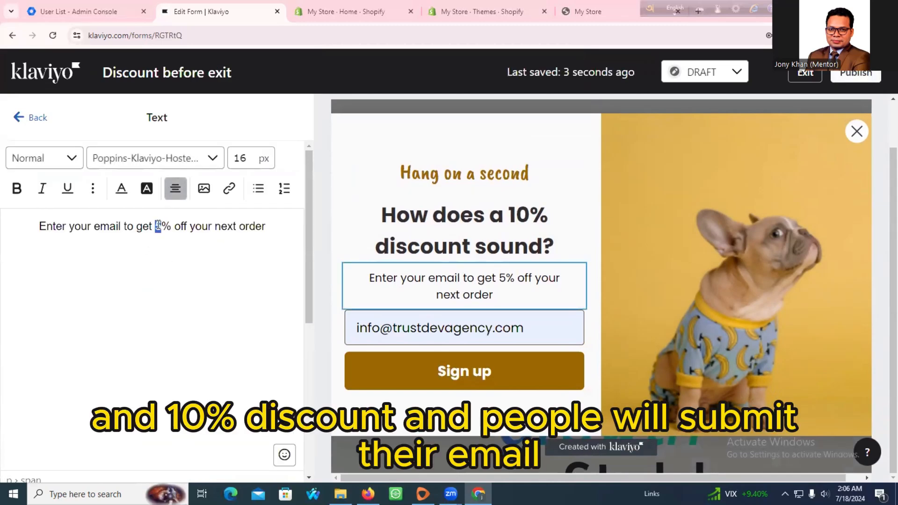
pyautogui.write('10')
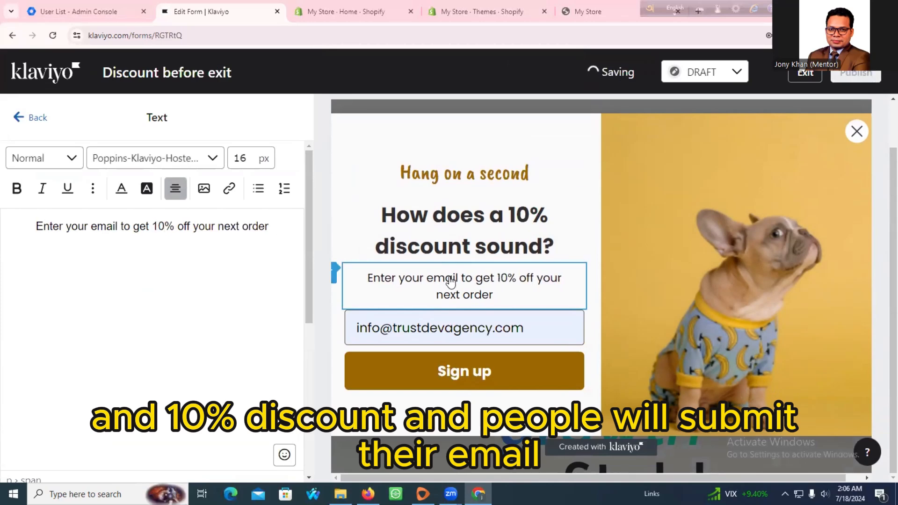
# Step: Review the email input block's field settings, padding, background color and device options
pyautogui.click(412, 331)
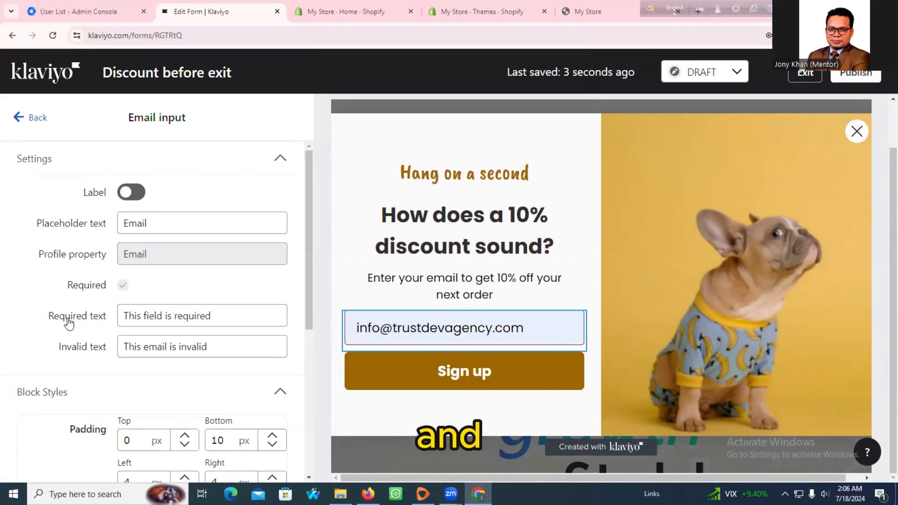
pyautogui.scroll(-2, 84, 313)
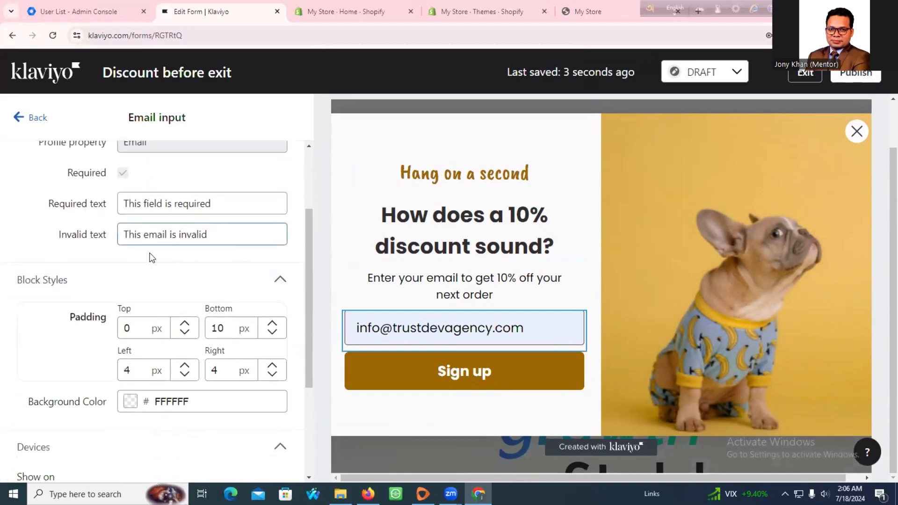
pyautogui.scroll(-2, 167, 310)
pyautogui.scroll(-1, 167, 309)
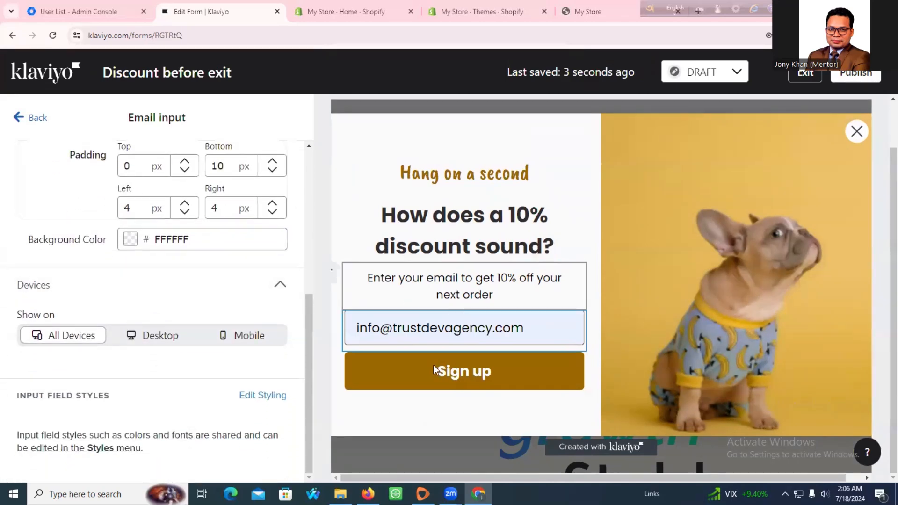
# Step: Set the block background color of the "Hang on a second" text to 533939
pyautogui.scroll(1, 468, 281)
pyautogui.click(445, 224)
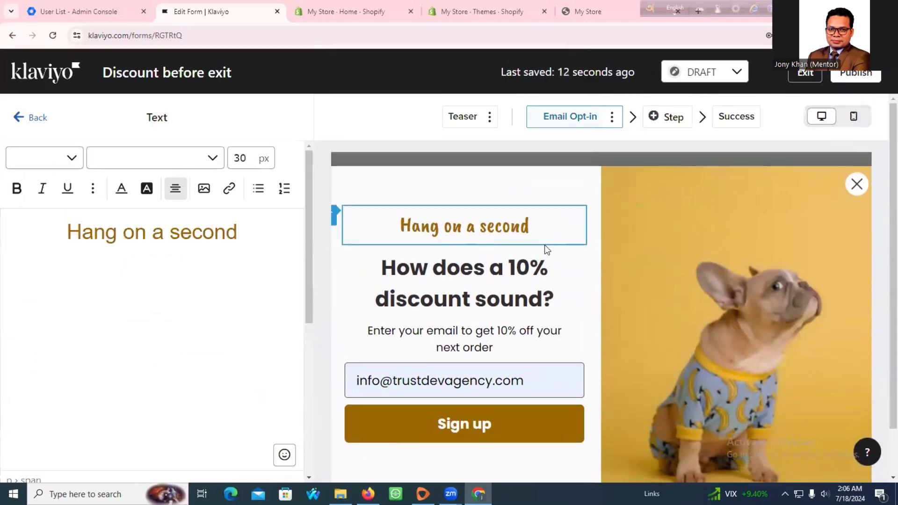
pyautogui.tripleClick(186, 232)
pyautogui.scroll(-1, 242, 276)
pyautogui.scroll(-5, 180, 294)
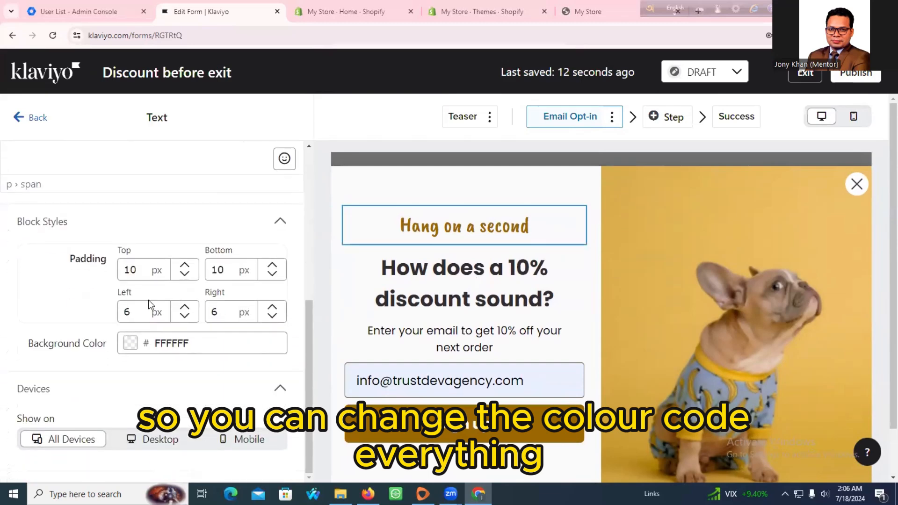
pyautogui.click(131, 347)
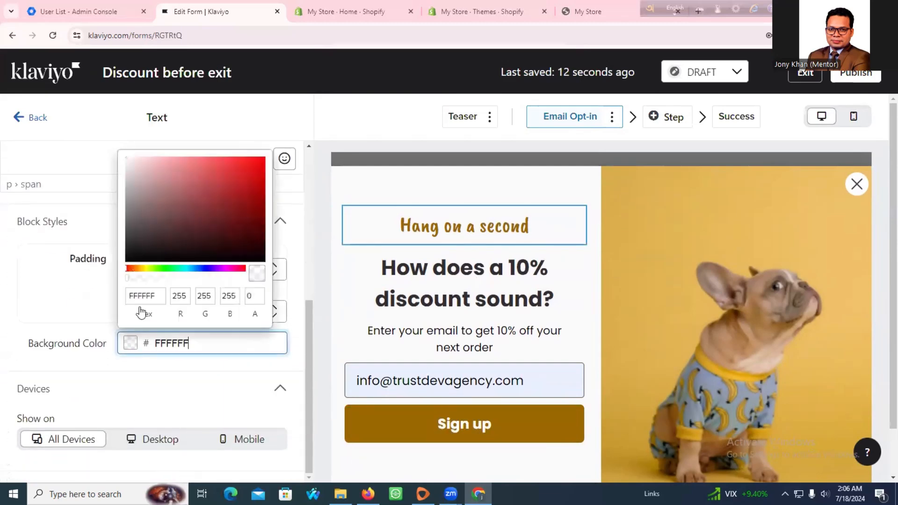
pyautogui.click(170, 233)
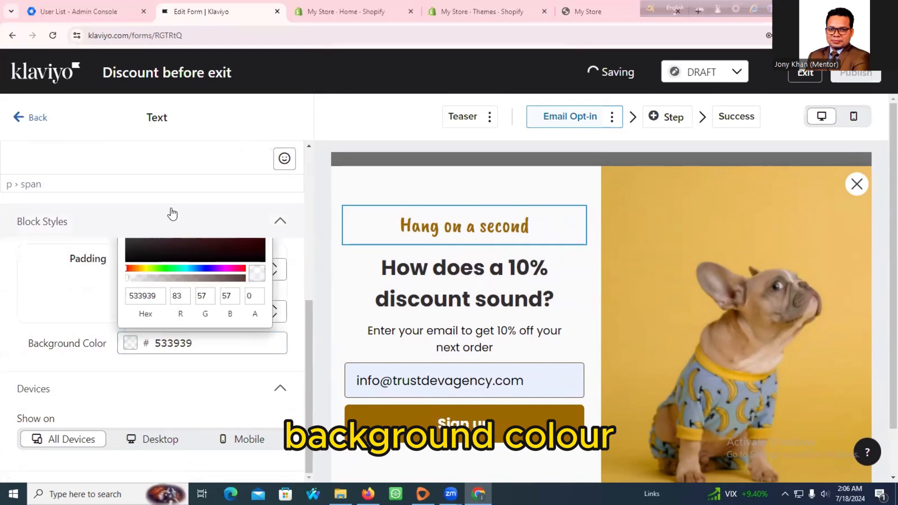
# Step: Set the text background color of the whole "How does a 10% discount sound?" headline to FBF4F4
pyautogui.click(458, 274)
pyautogui.tripleClick(192, 248)
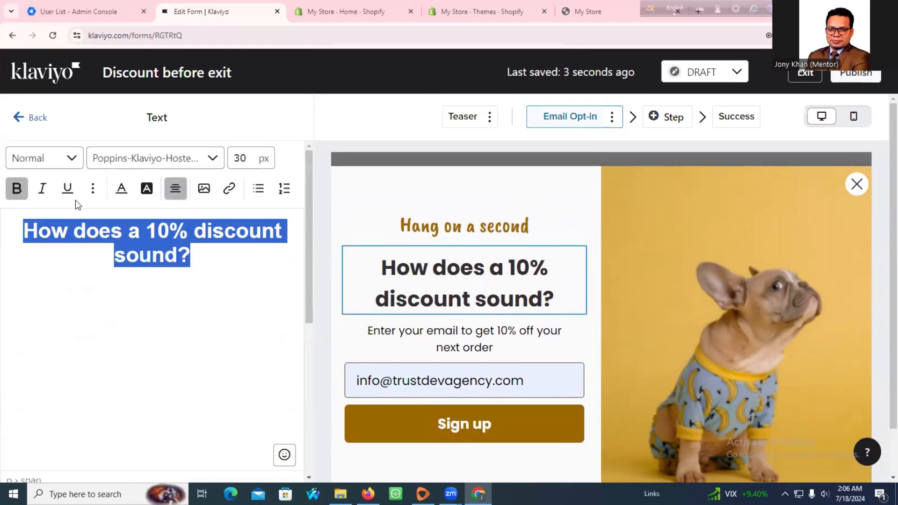
pyautogui.click(140, 194)
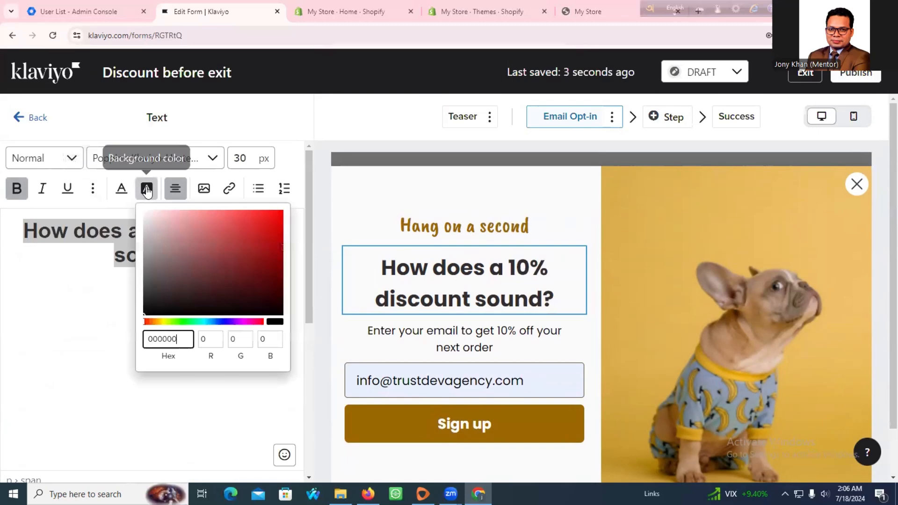
pyautogui.click(187, 252)
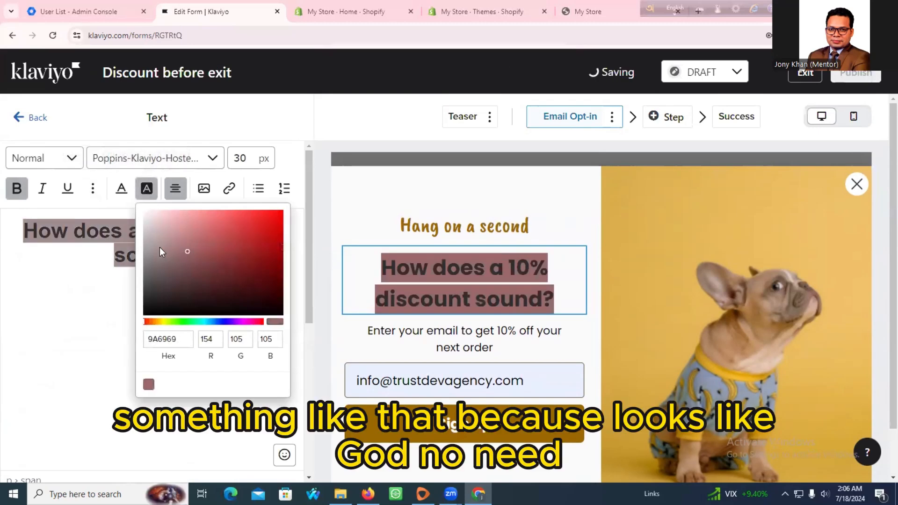
pyautogui.click(147, 211)
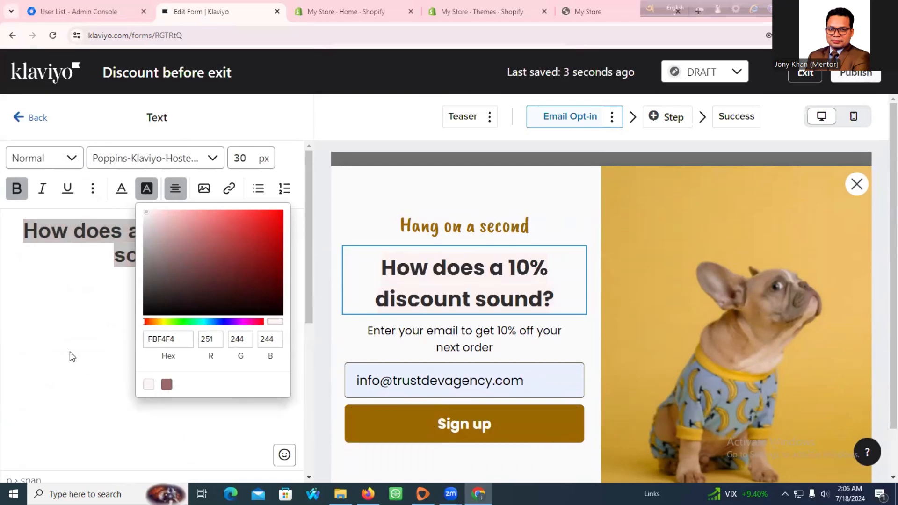
# Step: Set the text background color of the "How does a 10% discount sound?" headline back to a near-white tint after trying grey 6C6868
pyautogui.click(147, 271)
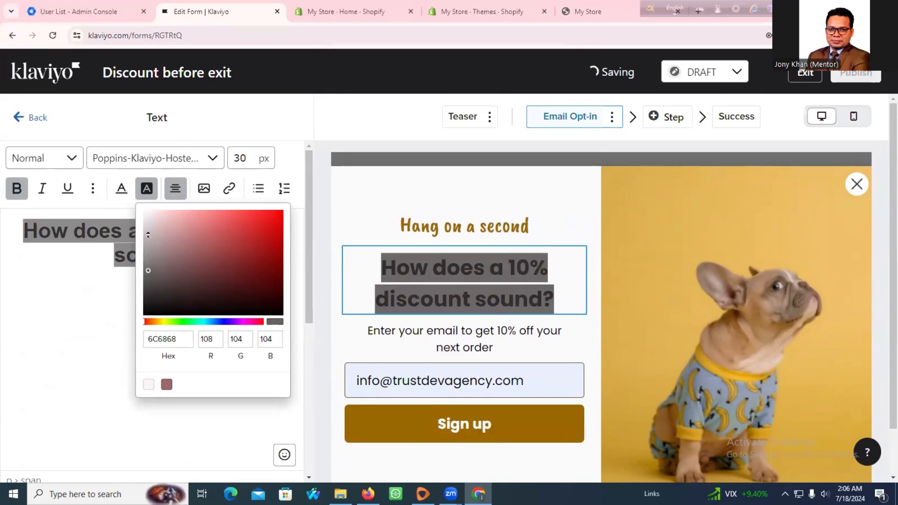
pyautogui.moveTo(149, 226); pyautogui.dragTo(146, 210)
pyautogui.click(14, 278)
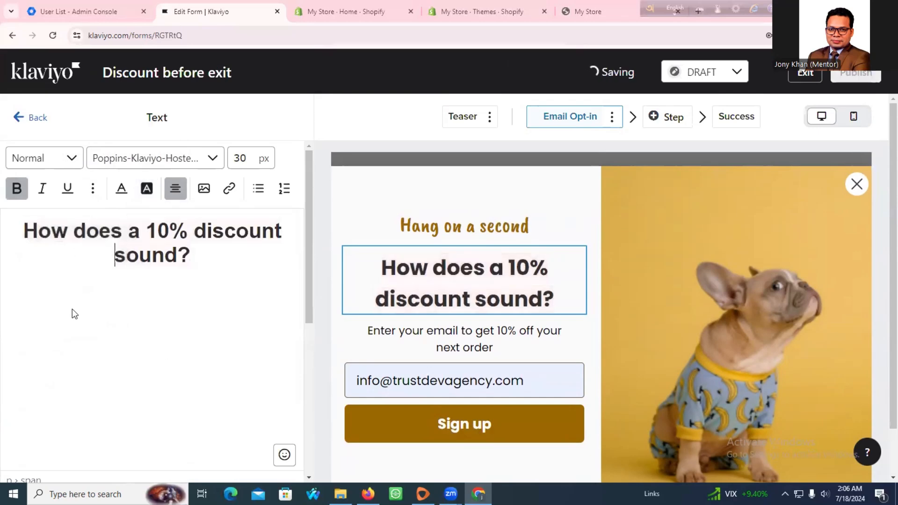
# Step: Review the headline block's padding, background color and device options, and open the dog side image's settings
pyautogui.scroll(-1, 512, 332)
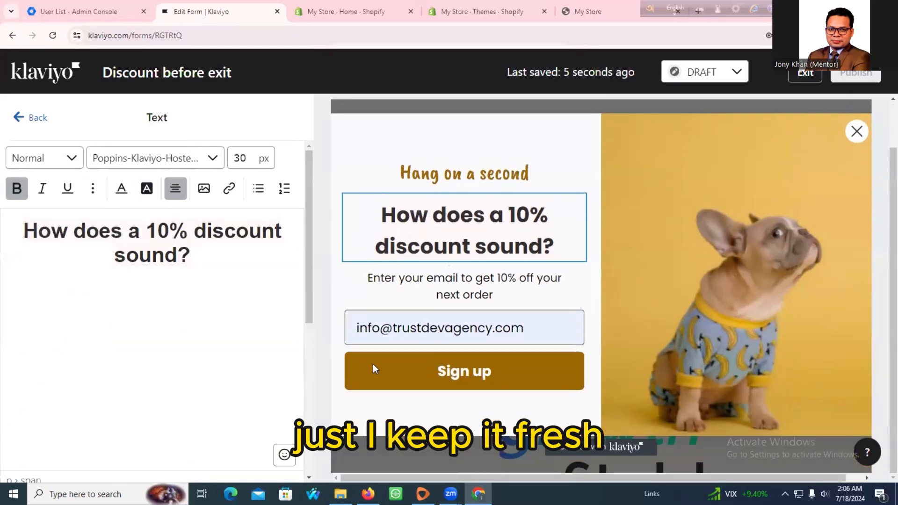
pyautogui.scroll(-4, 211, 374)
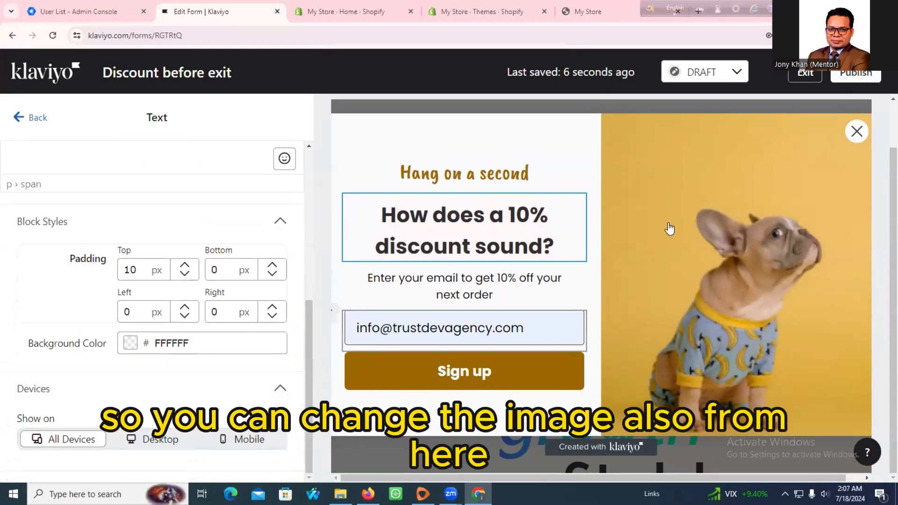
pyautogui.click(750, 227)
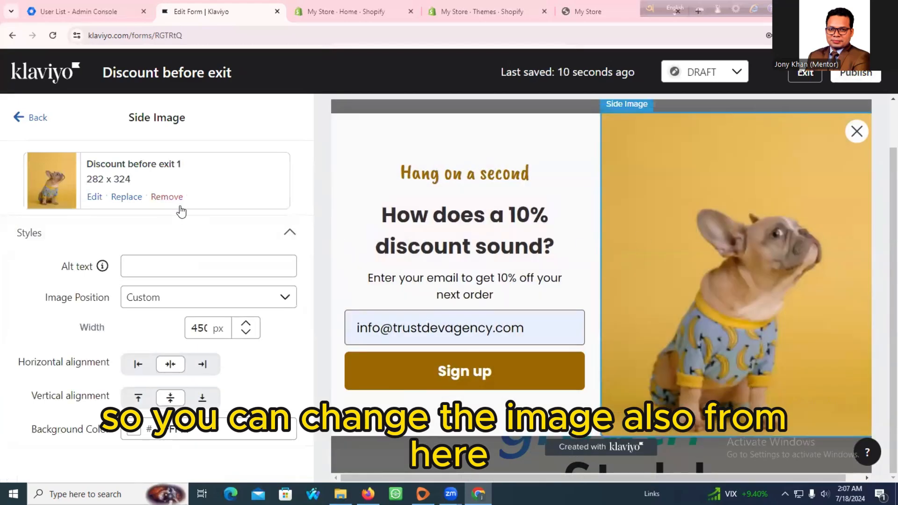
# Step: Set the Sign up button's background color to dark brown 675530
pyautogui.click(568, 374)
pyautogui.scroll(-9, 227, 356)
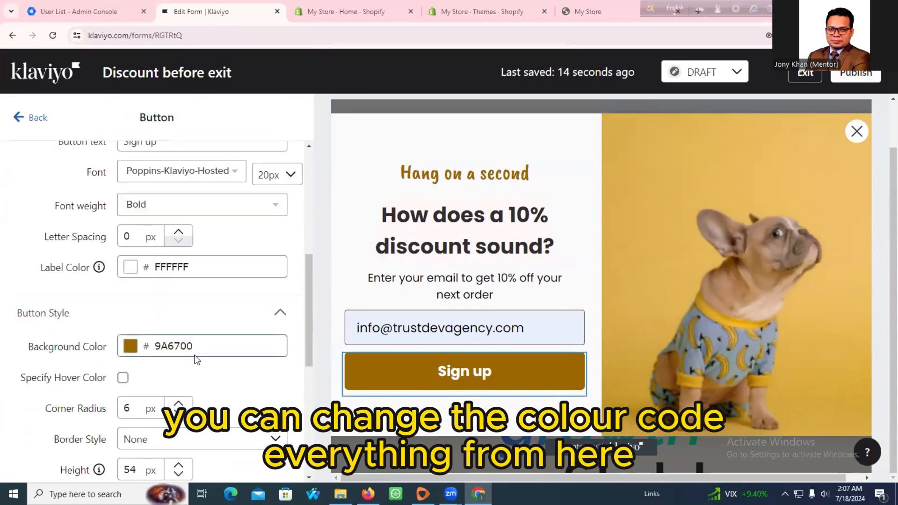
pyautogui.click(137, 220)
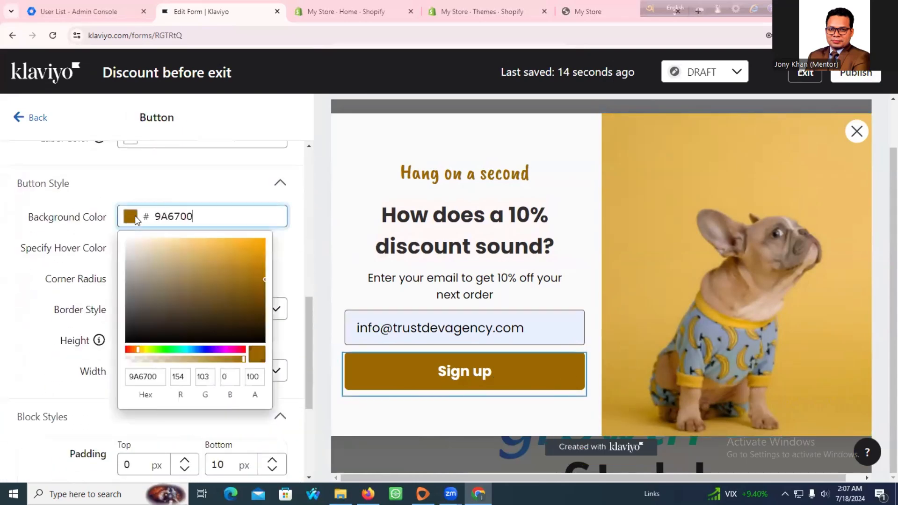
pyautogui.click(194, 286)
pyautogui.click(228, 276)
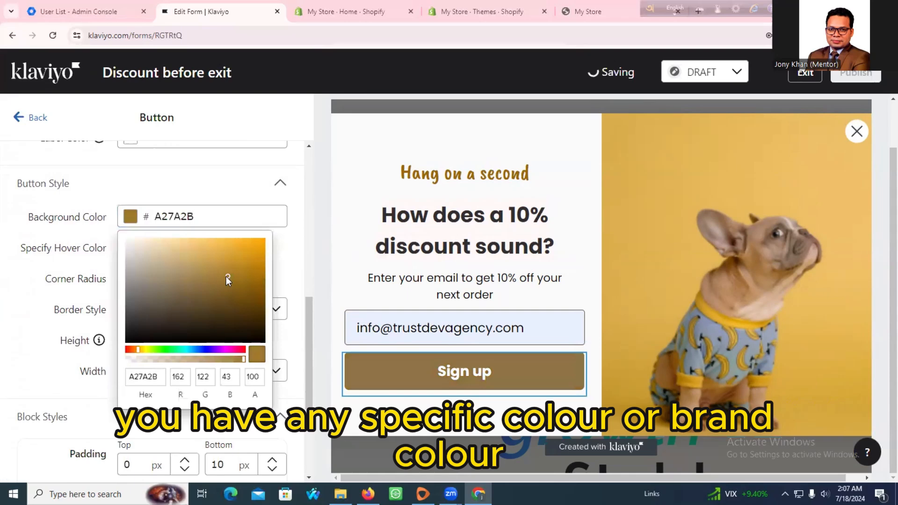
pyautogui.click(141, 277)
pyautogui.click(184, 256)
pyautogui.click(218, 254)
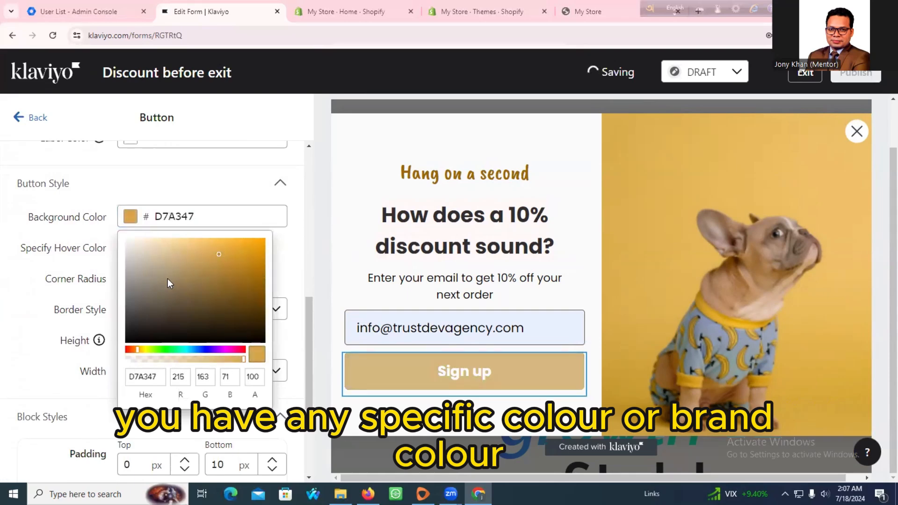
pyautogui.click(169, 284)
pyautogui.click(140, 298)
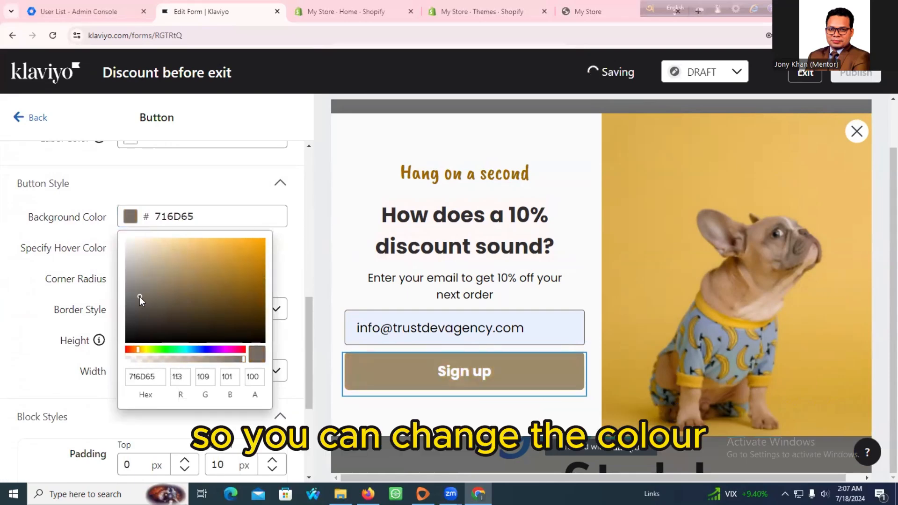
pyautogui.click(194, 272)
pyautogui.click(206, 262)
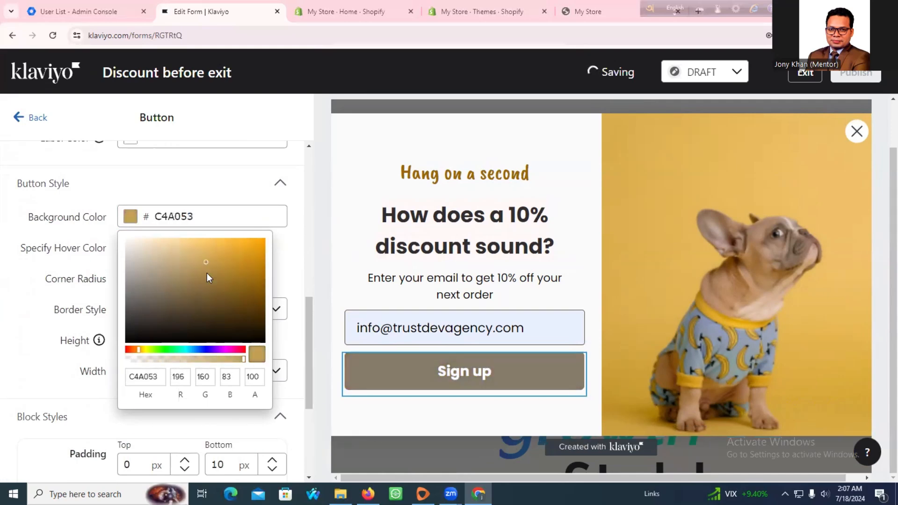
pyautogui.doubleClick(151, 377)
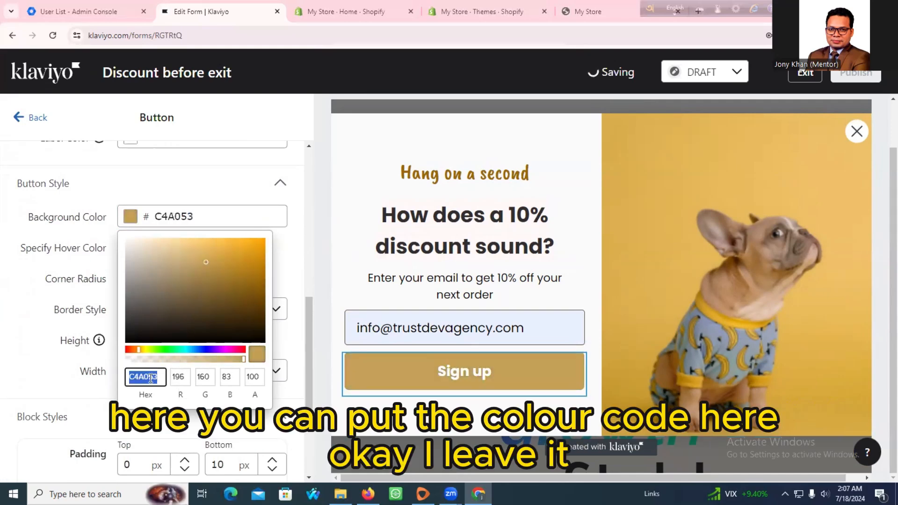
pyautogui.click(199, 300)
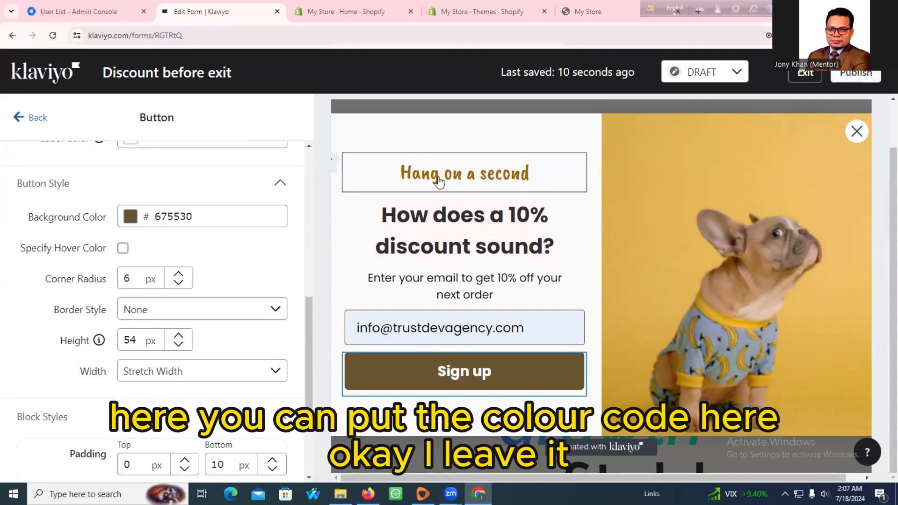
# Step: Publish the form and dismiss the publishing confirmation
pyautogui.scroll(-3, 222, 276)
pyautogui.scroll(-1, 222, 276)
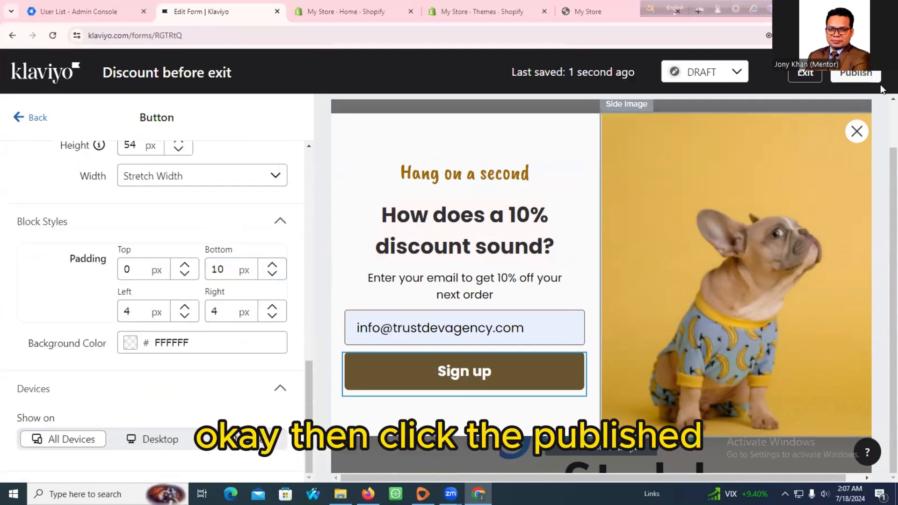
pyautogui.click(854, 76)
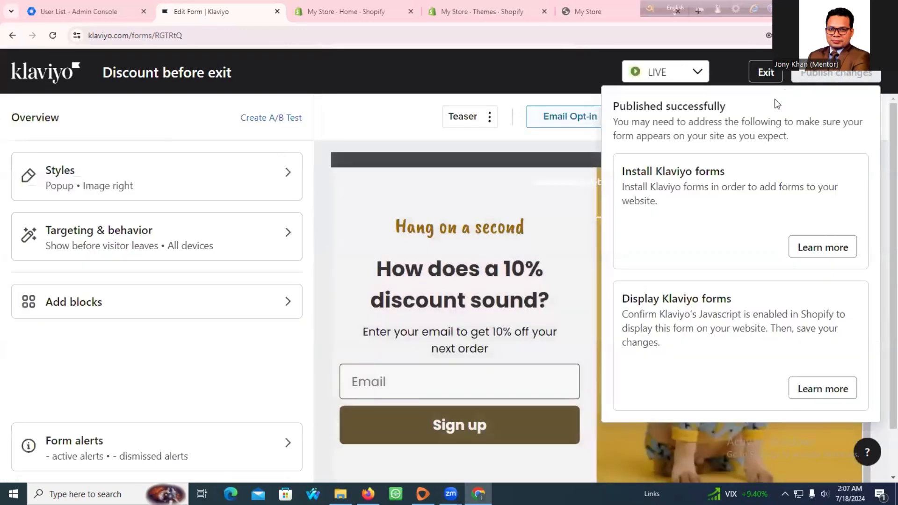
pyautogui.click(482, 183)
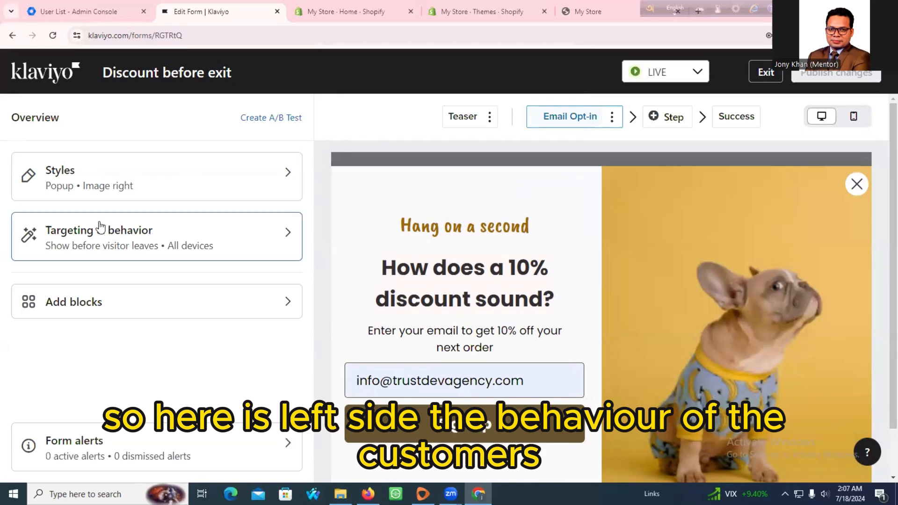
# Step: Switch the form's display timing to Immediately and back to Based on rules in the targeting and behavior settings
pyautogui.click(108, 238)
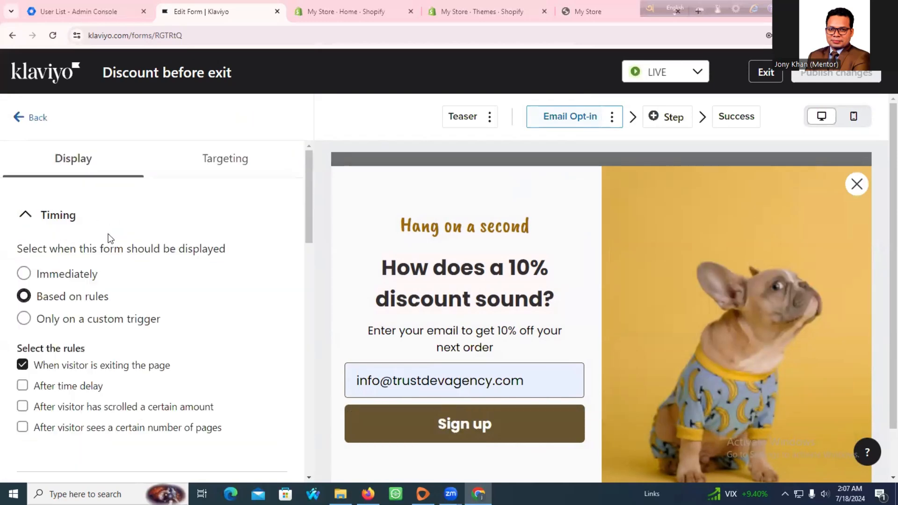
pyautogui.scroll(-2, 108, 240)
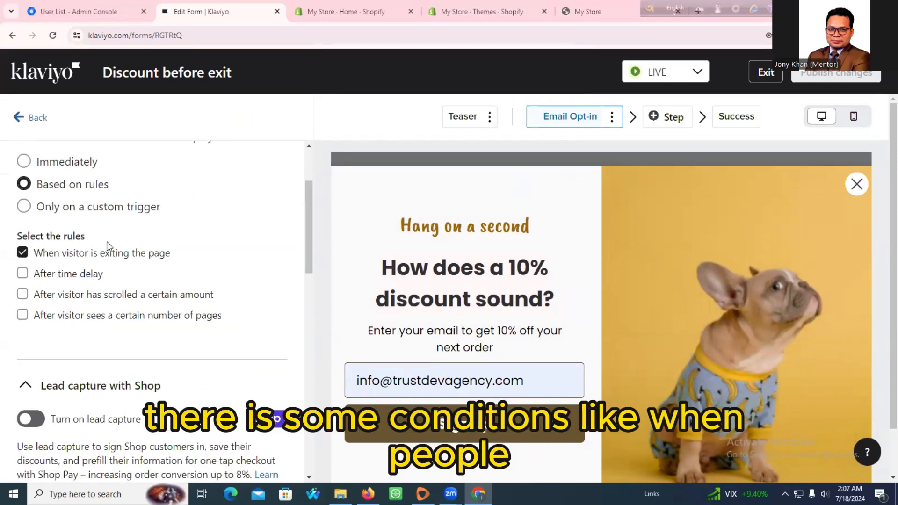
pyautogui.scroll(2, 106, 241)
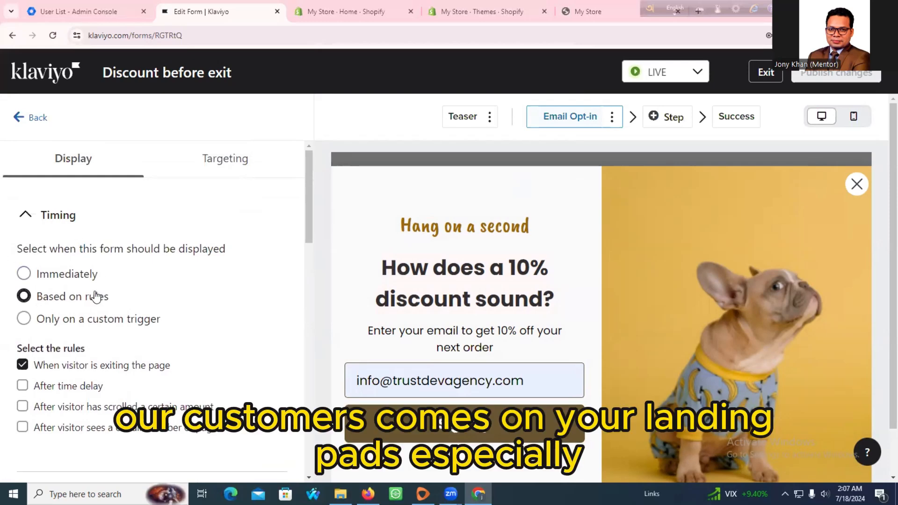
pyautogui.scroll(-2, 116, 335)
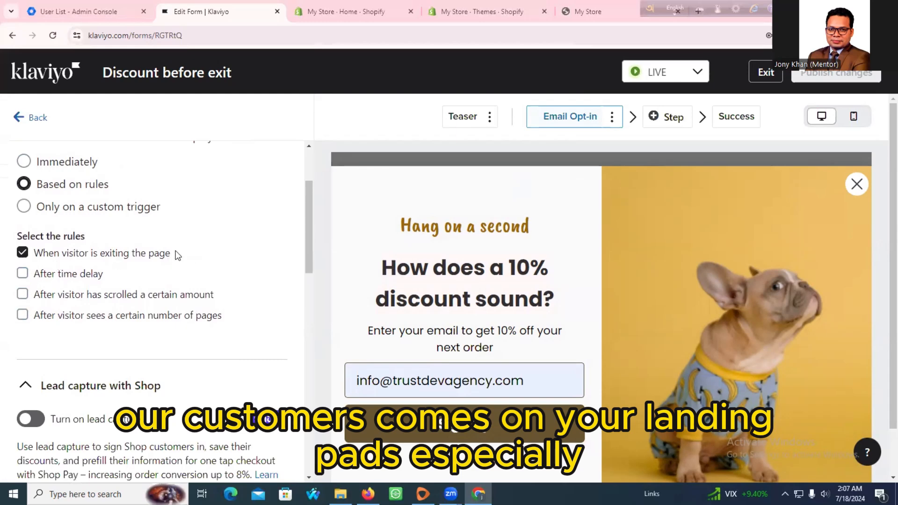
pyautogui.scroll(2, 136, 270)
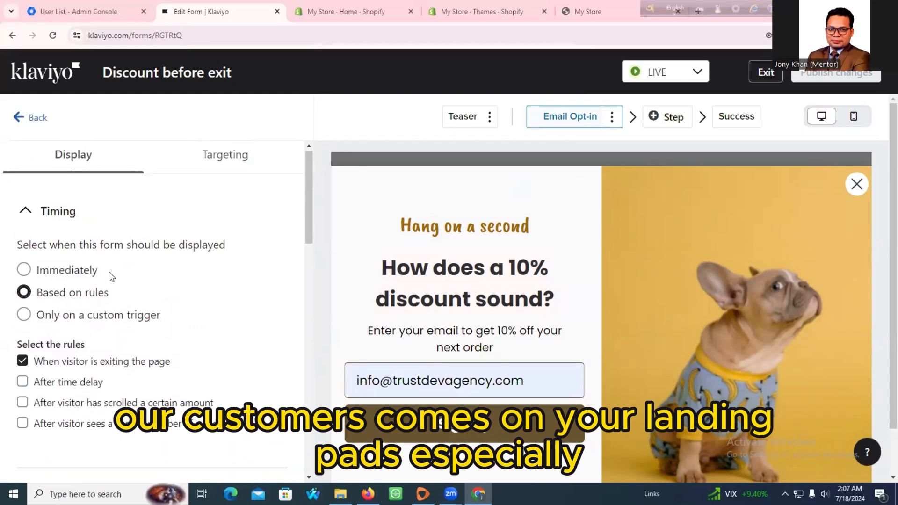
pyautogui.click(23, 275)
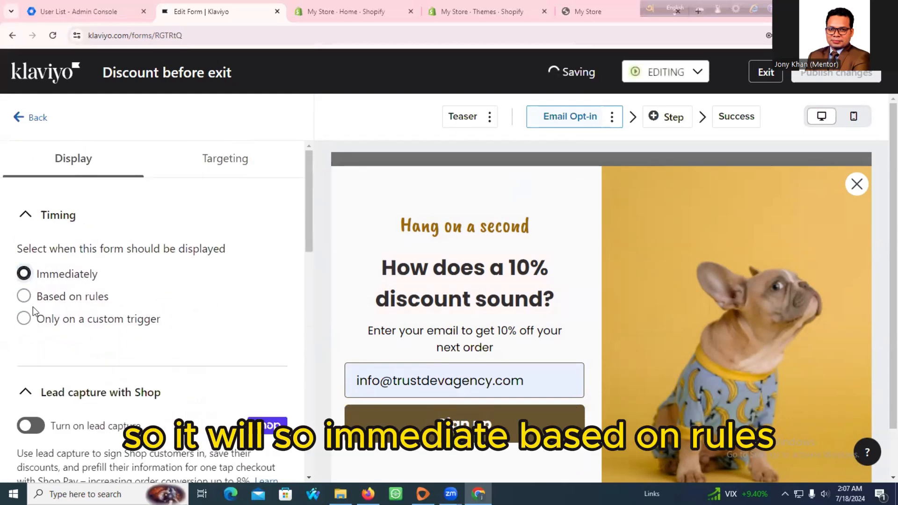
pyautogui.click(24, 296)
# Step: Set the form to show again 2 days after a visitor closes it
pyautogui.scroll(-2, 52, 328)
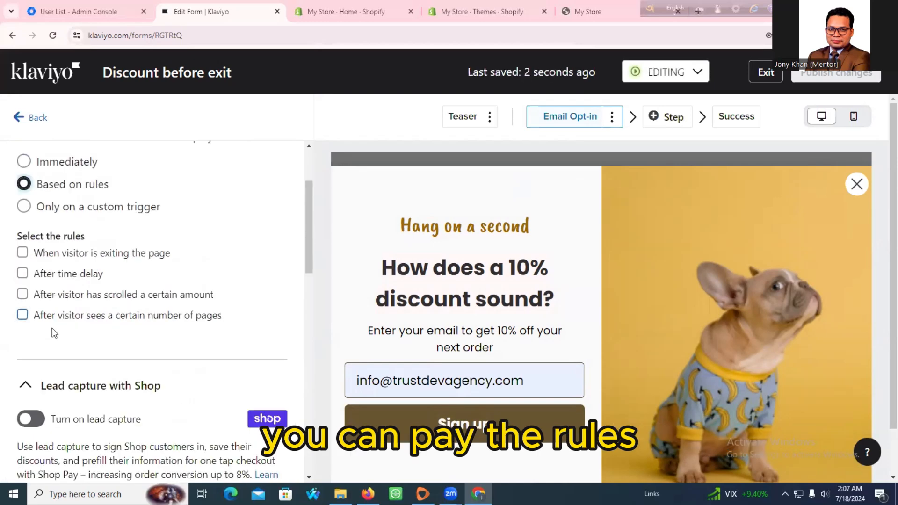
pyautogui.scroll(-2, 125, 320)
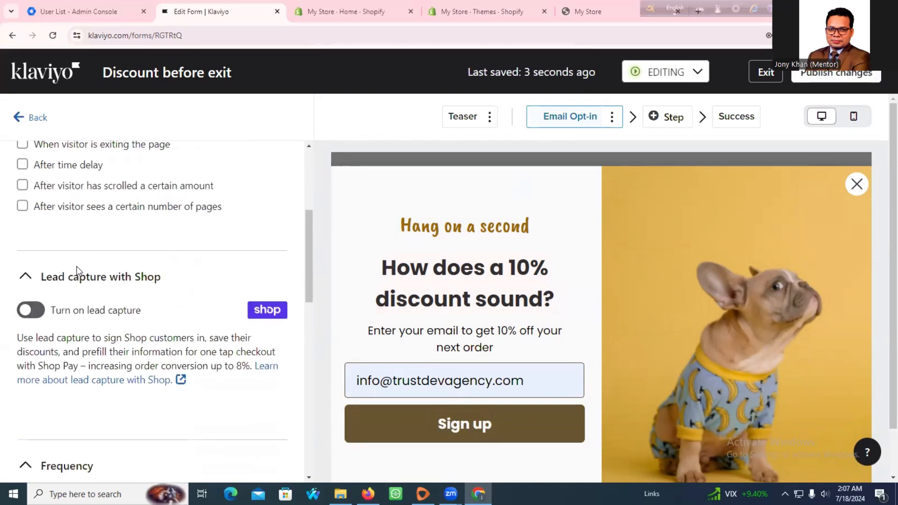
pyautogui.scroll(2, 26, 258)
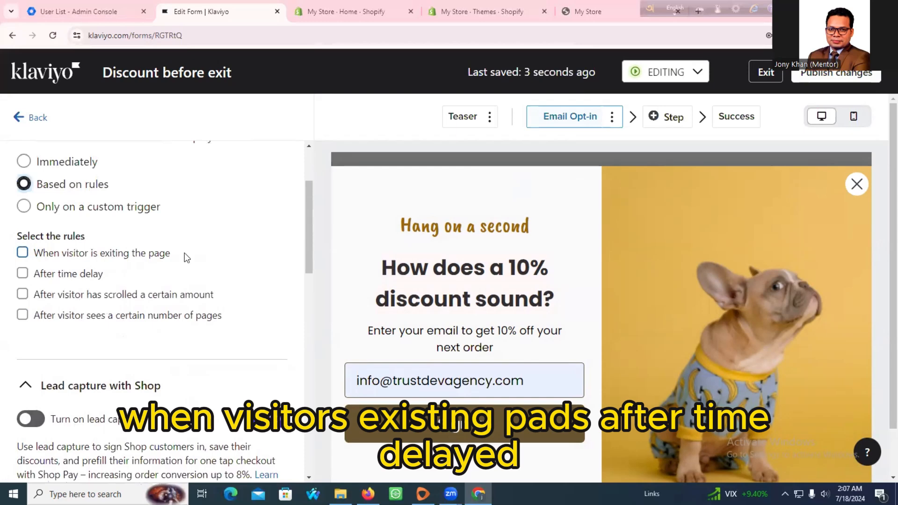
pyautogui.scroll(-5, 122, 303)
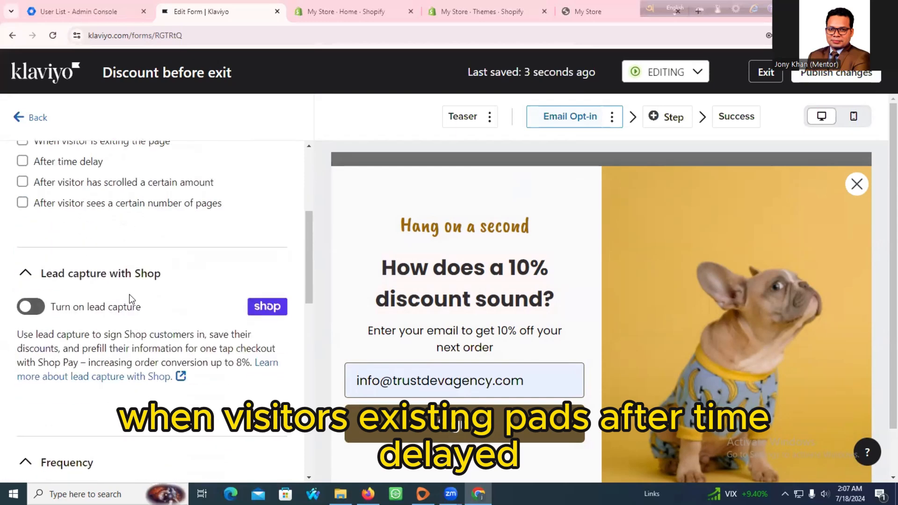
pyautogui.scroll(2, 70, 281)
pyautogui.scroll(-5, 136, 267)
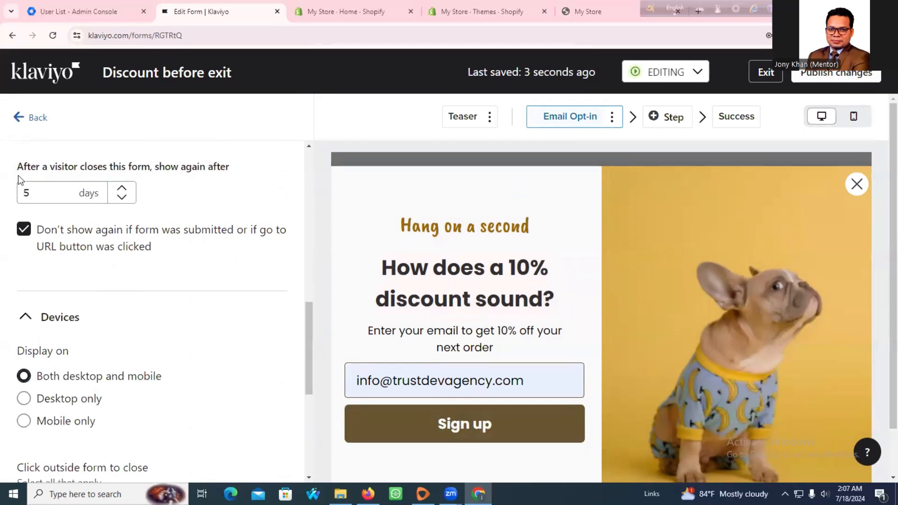
pyautogui.moveTo(22, 167); pyautogui.dragTo(242, 164)
pyautogui.click(43, 189)
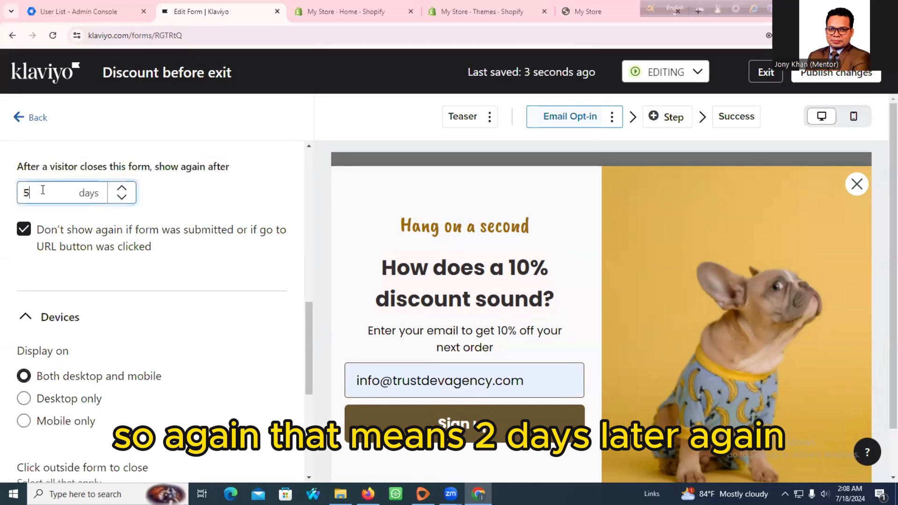
pyautogui.write('2')
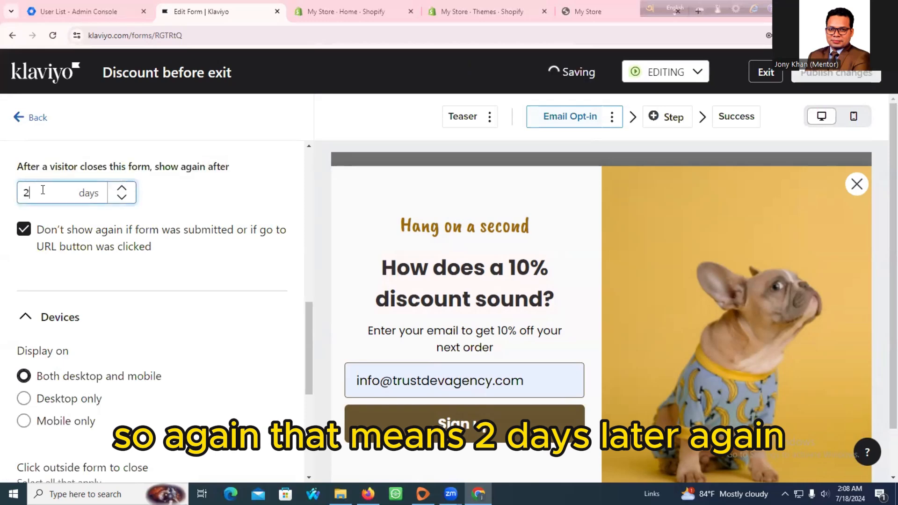
pyautogui.click(198, 192)
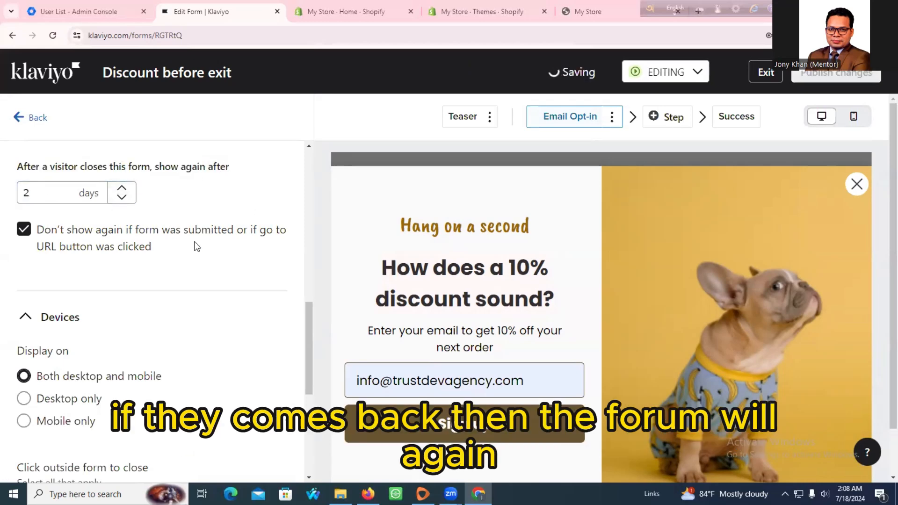
# Step: Set the form's visitor targeting to Show to all visitors
pyautogui.scroll(-4, 123, 280)
pyautogui.scroll(-1, 95, 288)
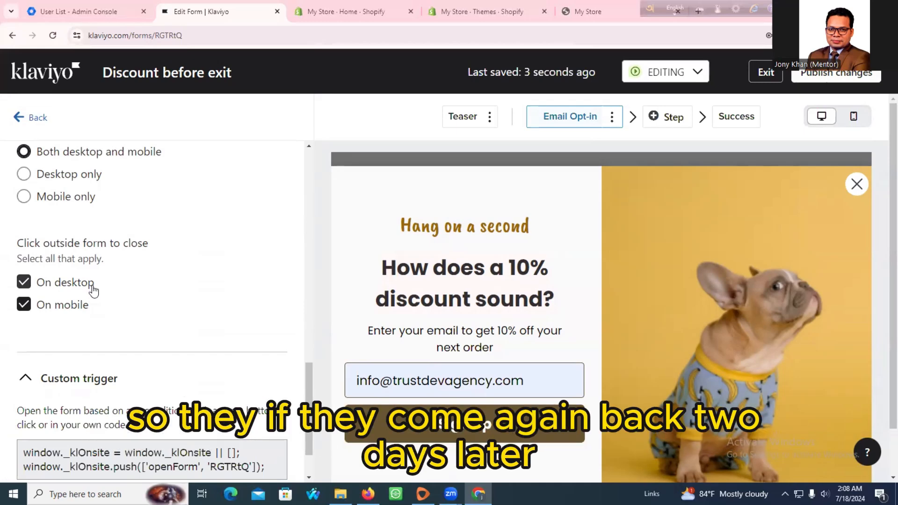
pyautogui.scroll(15, 93, 286)
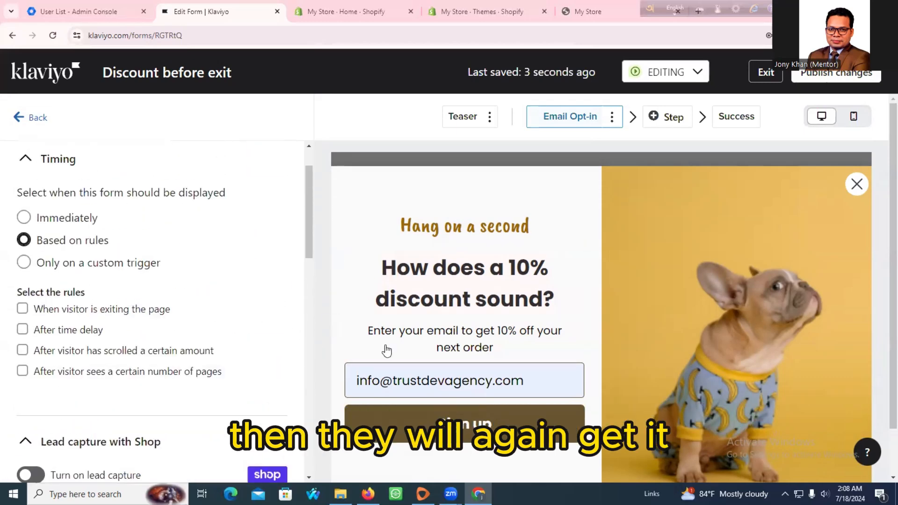
pyautogui.scroll(2, 97, 280)
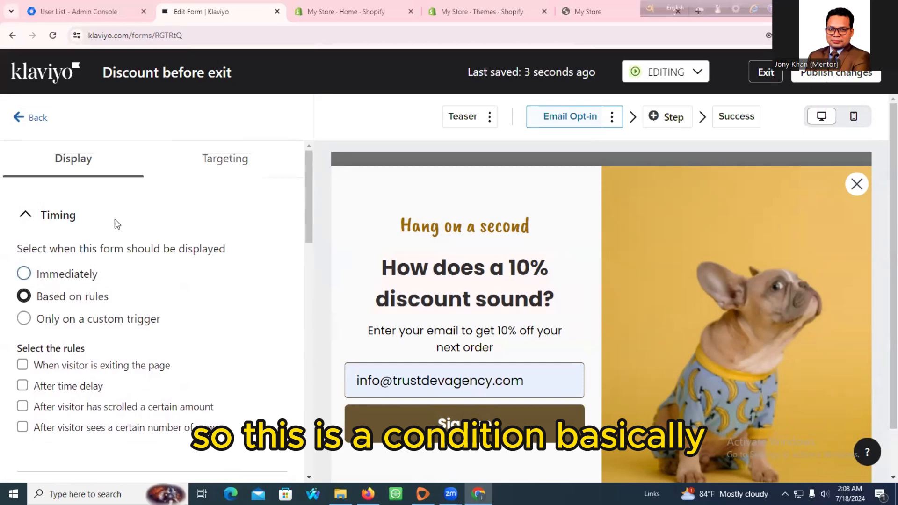
pyautogui.click(209, 161)
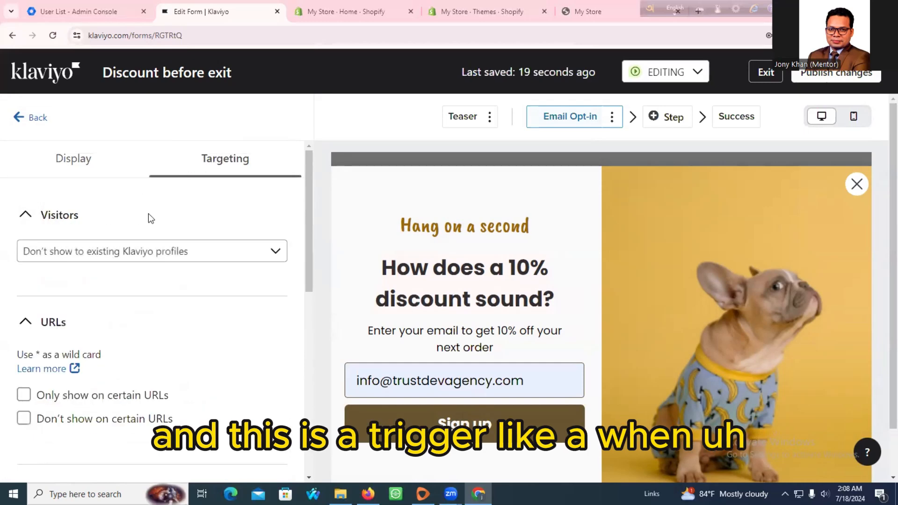
pyautogui.click(131, 253)
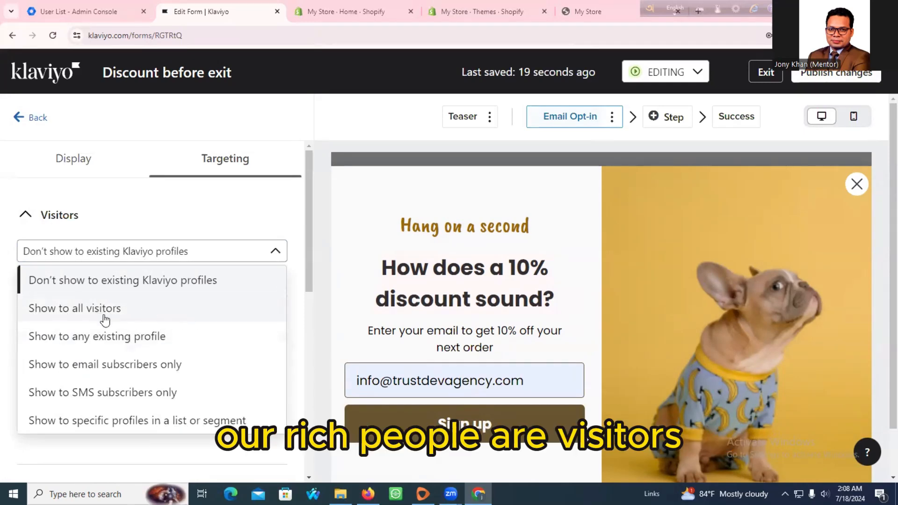
pyautogui.click(77, 308)
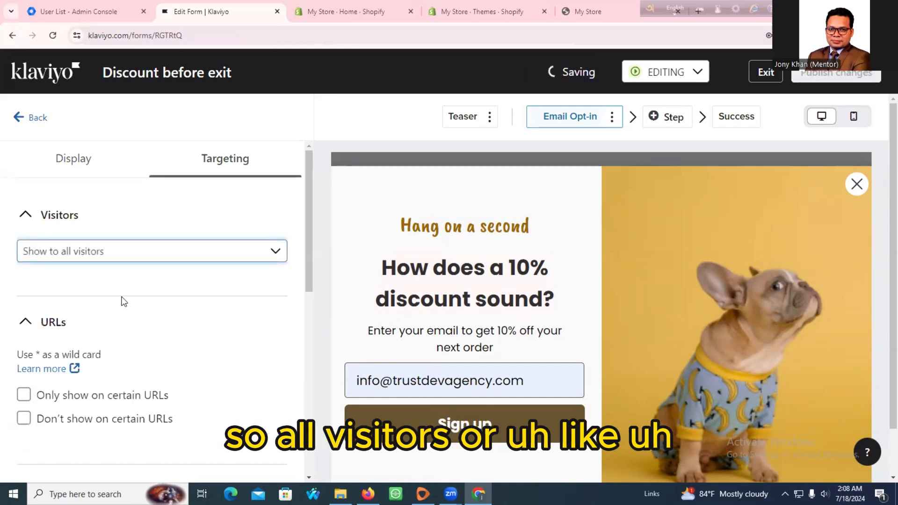
pyautogui.click(139, 248)
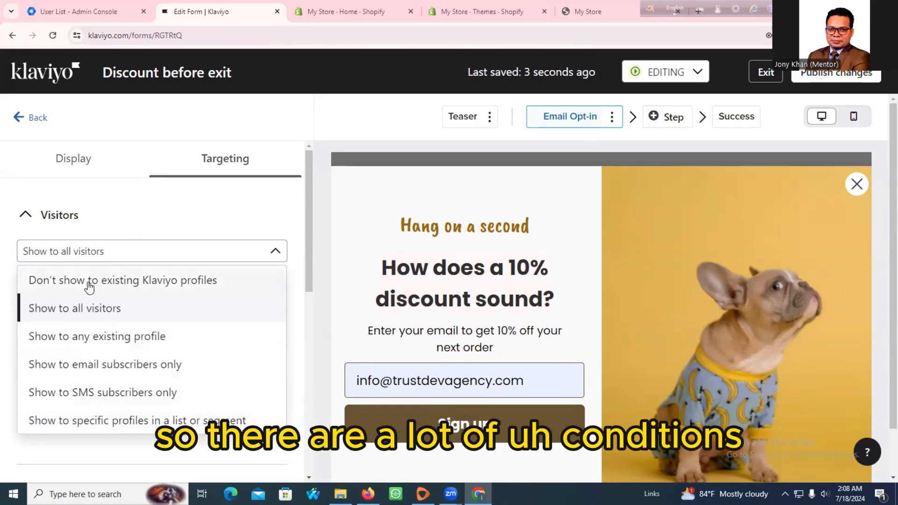
pyautogui.click(77, 310)
# Step: Enable Only show on certain URLs, add a second URL condition, and delete both blank URL conditions
pyautogui.scroll(-3, 146, 326)
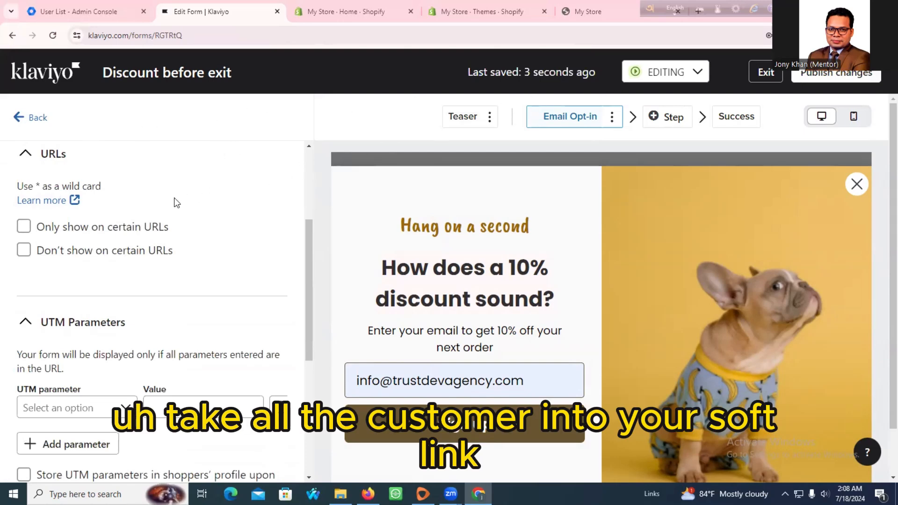
pyautogui.click(24, 227)
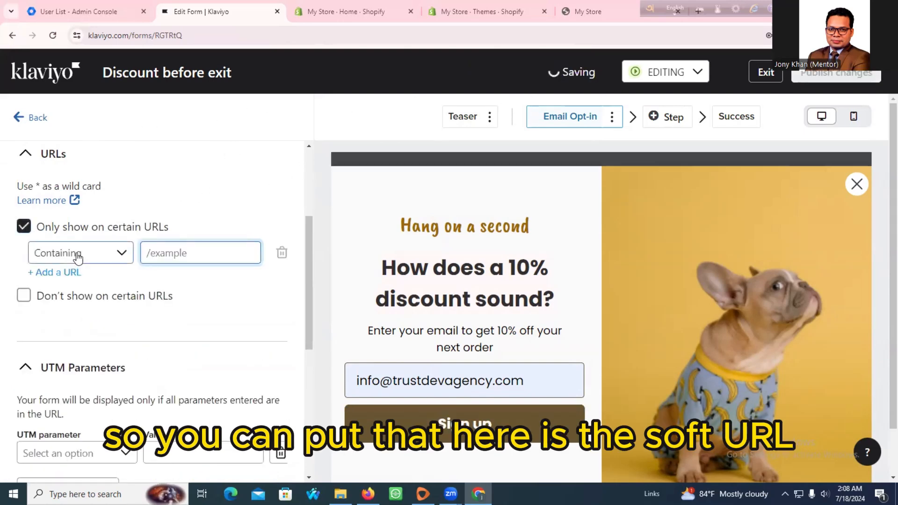
pyautogui.click(114, 255)
pyautogui.click(161, 251)
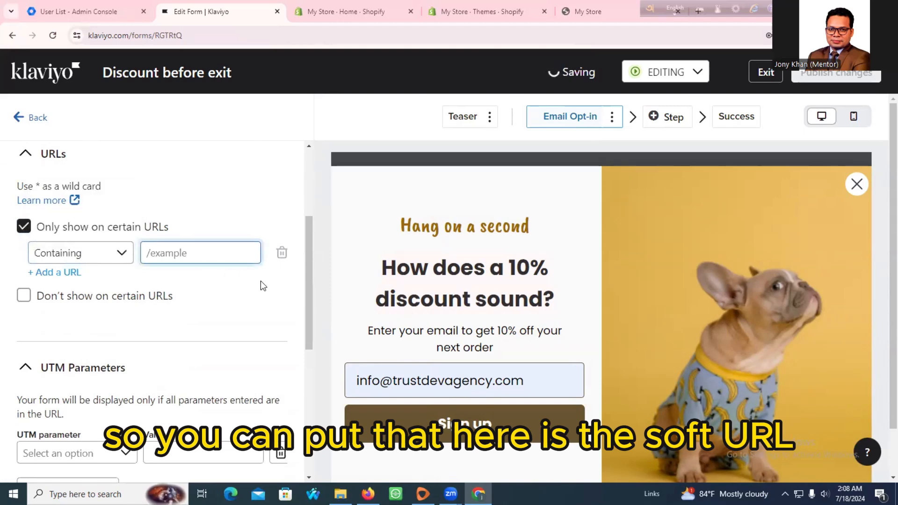
pyautogui.click(64, 276)
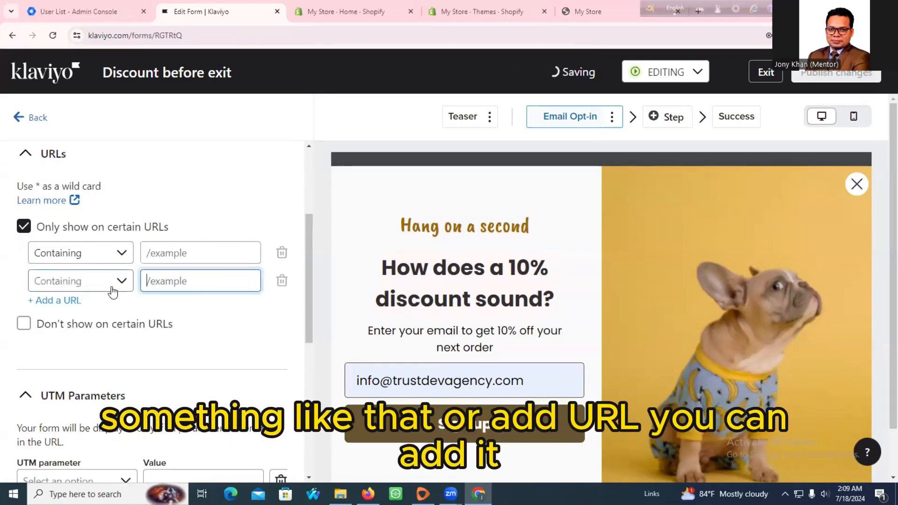
pyautogui.click(281, 280)
pyautogui.click(281, 253)
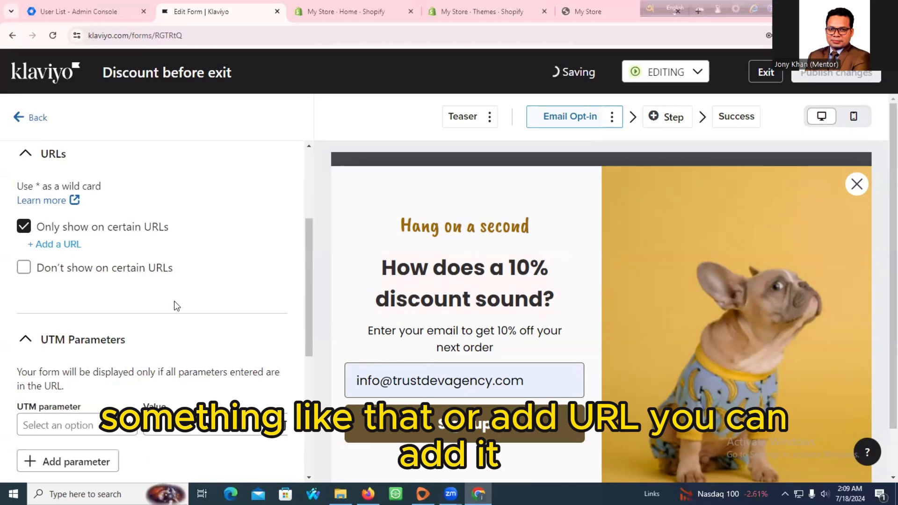
pyautogui.scroll(-4, 174, 302)
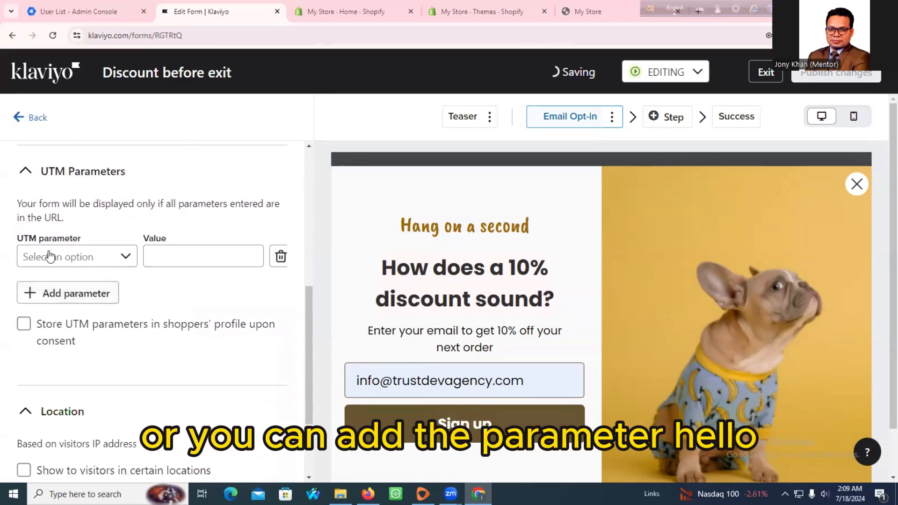
pyautogui.scroll(-3, 140, 302)
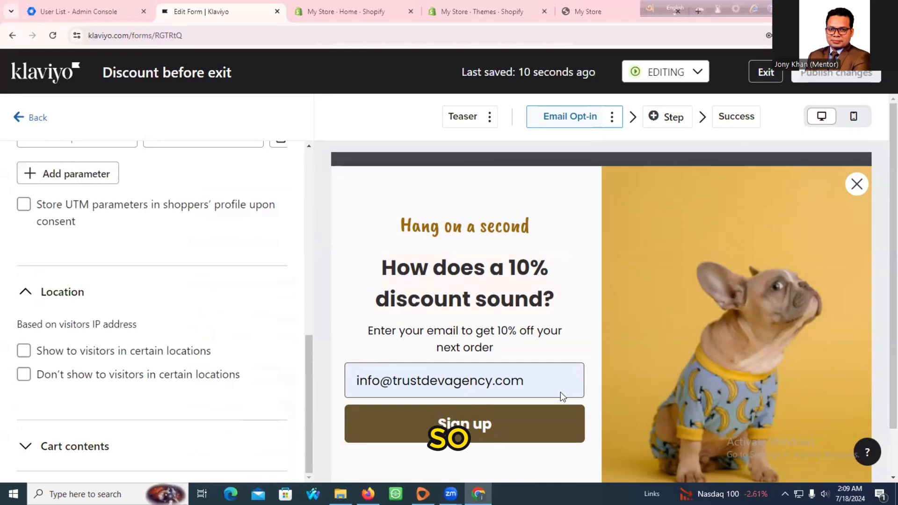
# Step: Adjust the page zoom and dismiss the publishing confirmation
pyautogui.hotkey('ctrl', '-')
pyautogui.hotkey('ctrl', '+')
pyautogui.hotkey('ctrl', '+')
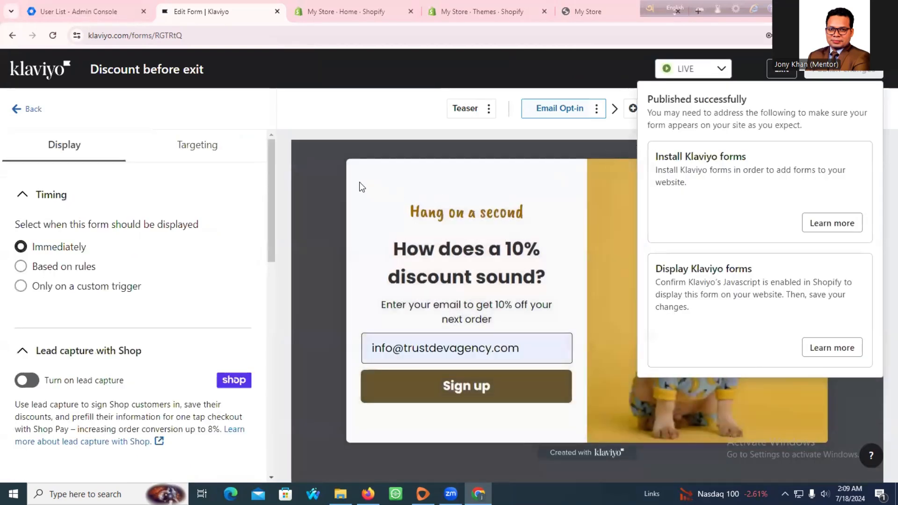
pyautogui.click(320, 190)
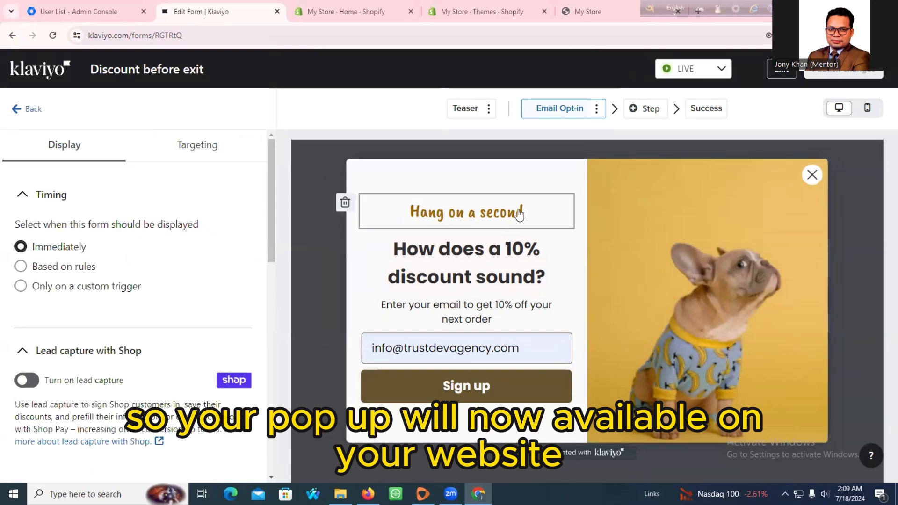
# Step: Preview the published popup in the mobile and desktop layouts, ending on the mobile view
pyautogui.click(867, 108)
pyautogui.scroll(-3, 523, 263)
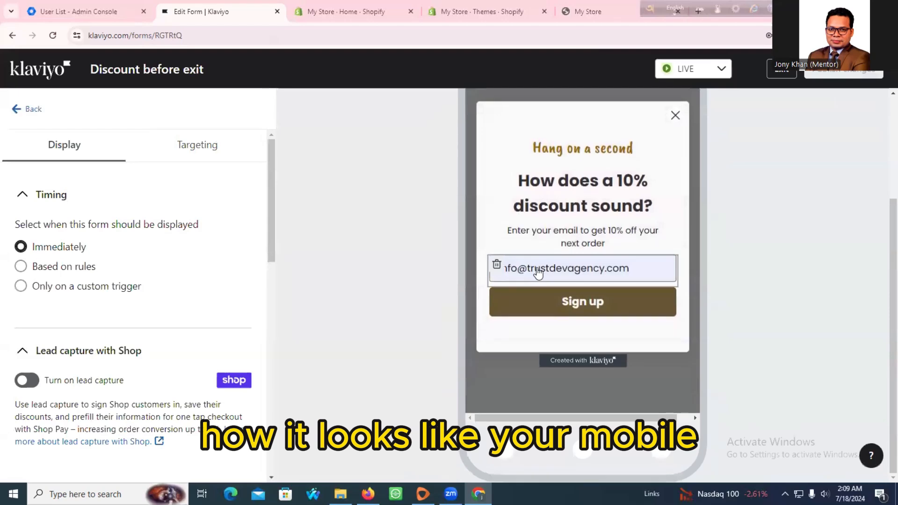
pyautogui.scroll(3, 496, 262)
pyautogui.click(831, 111)
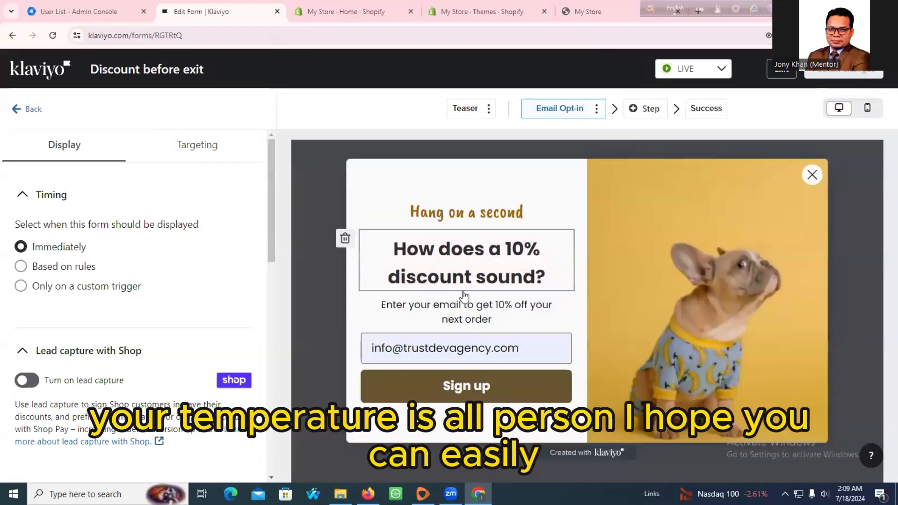
pyautogui.click(866, 108)
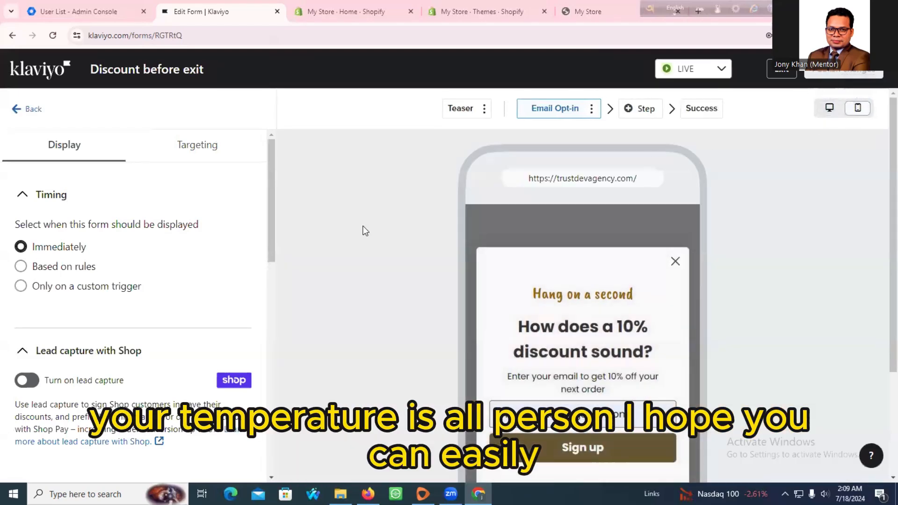
# Step: Return to the form overview and exit the form editor
pyautogui.click(19, 110)
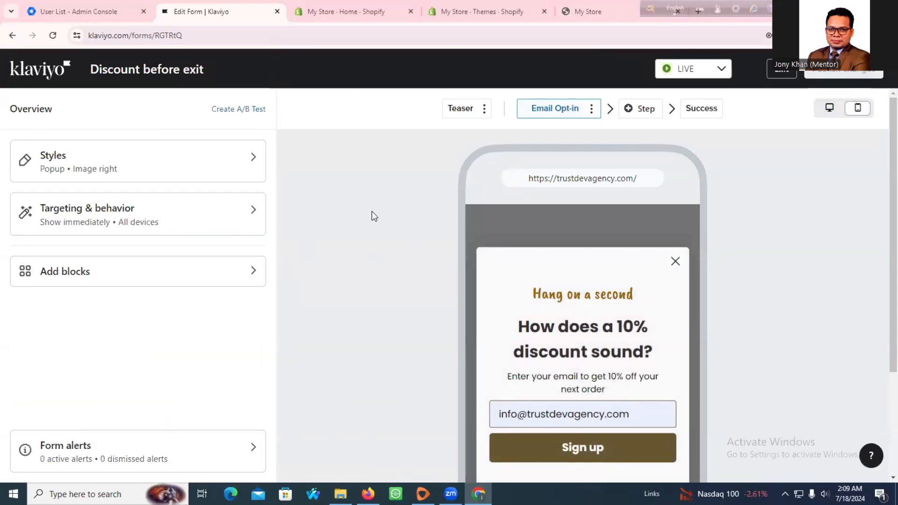
pyautogui.click(780, 73)
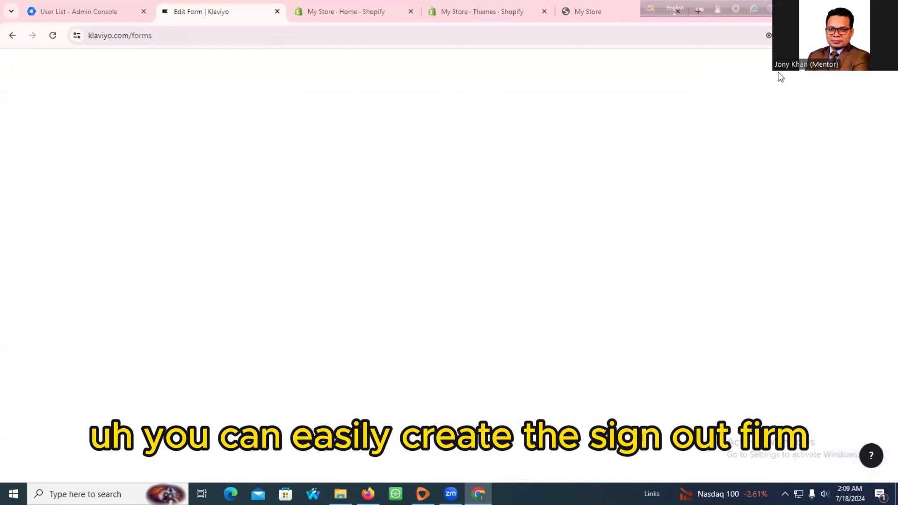